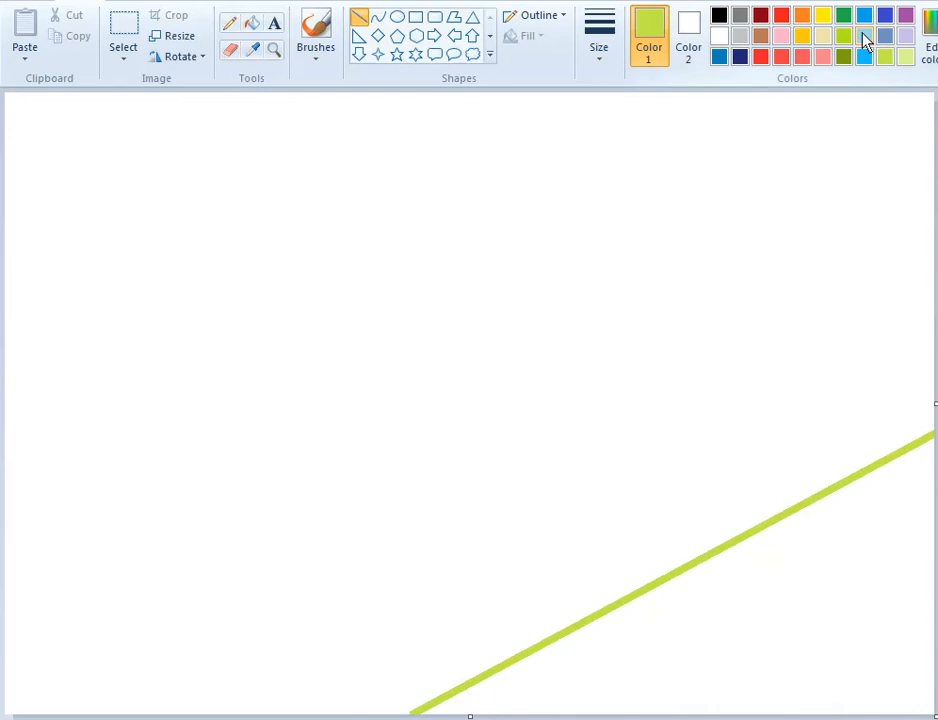
Draw a green diagonal line above the lime one and a light turquoise diagonal line from the canvas's bottom-left corner to its upper edge
click(843, 16)
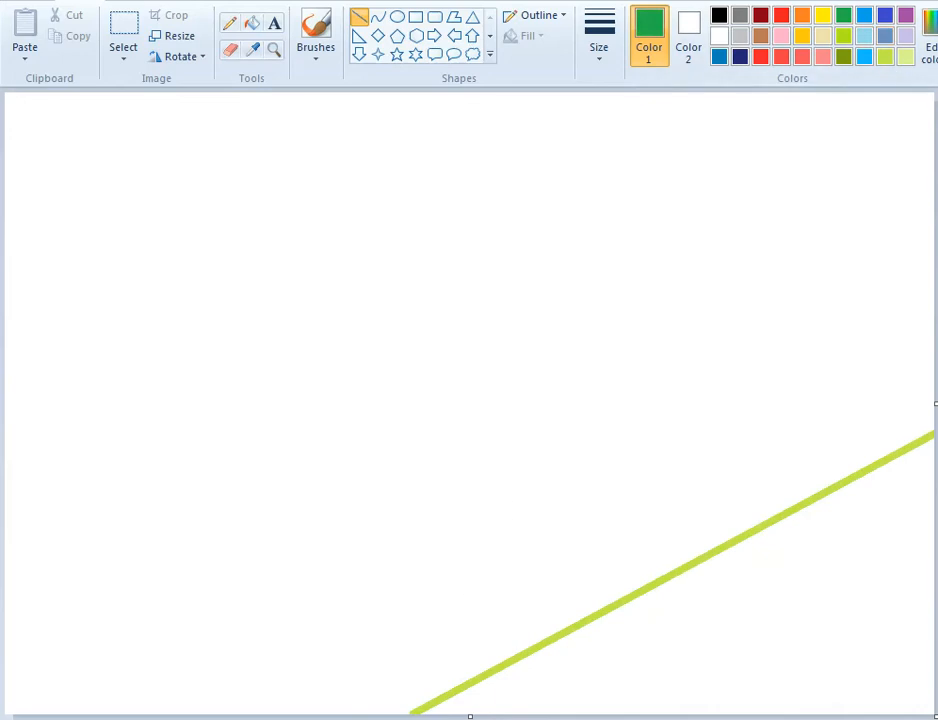
drag(178, 712, 936, 193)
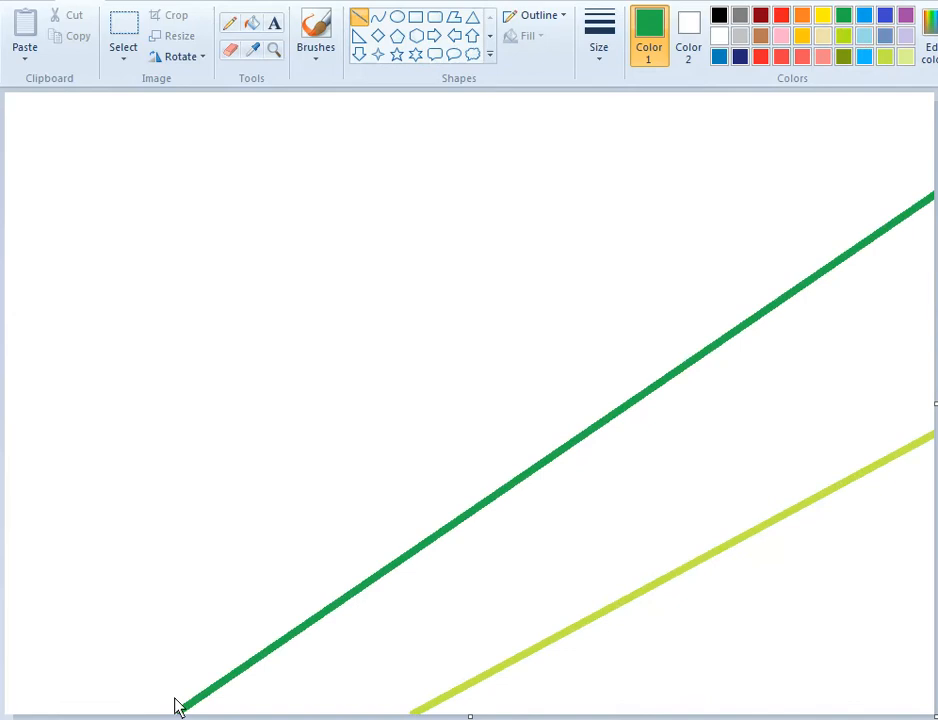
drag(178, 712, 178, 713)
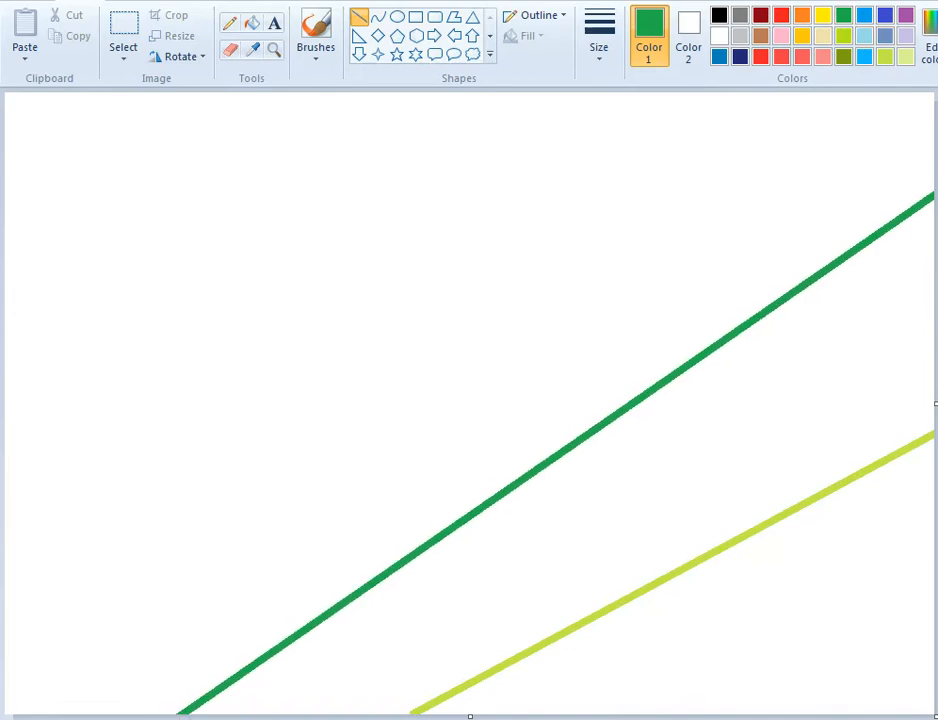
click(862, 37)
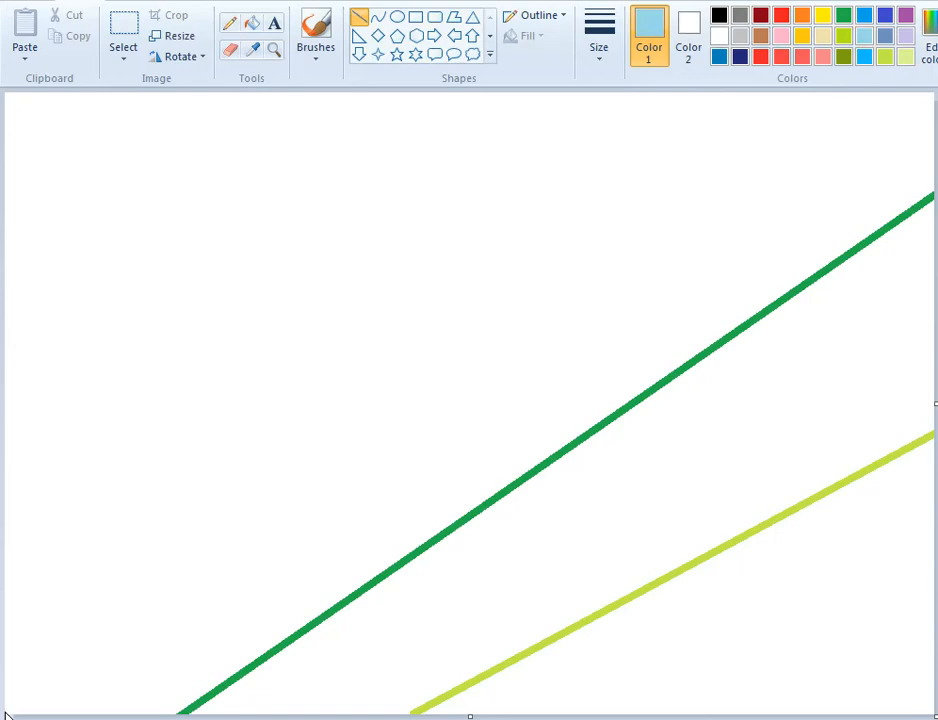
mouse_move(6, 711)
mouse_down()
mouse_move(220, 540)
mouse_move(706, 213)
mouse_move(790, 82)
mouse_up()
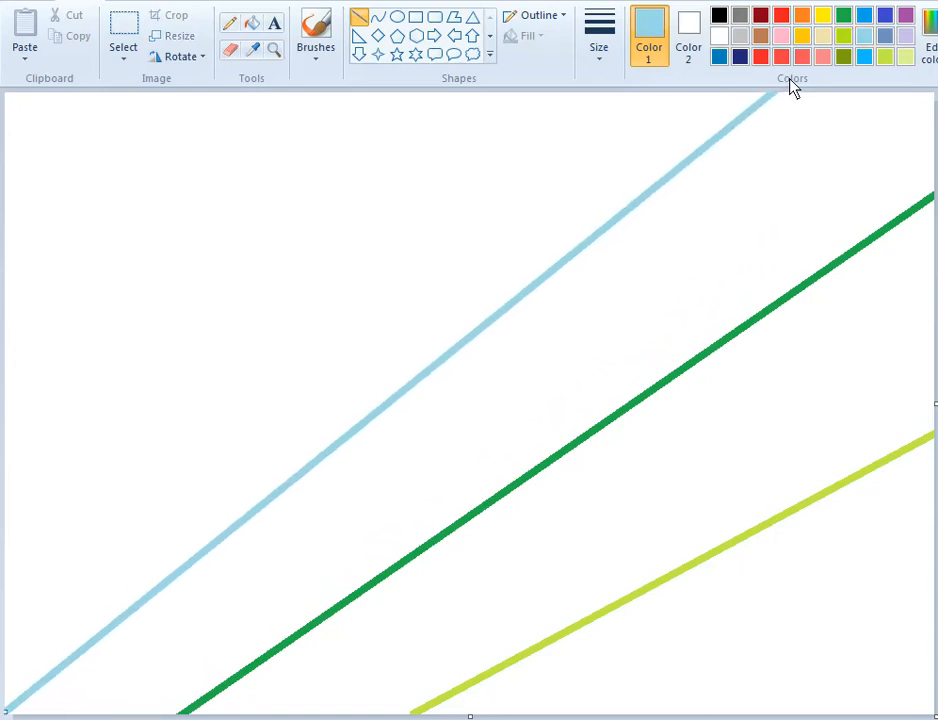
Draw a bright blue diagonal line across the canvas's upper-left corner, from the left edge to the top edge
click(880, 17)
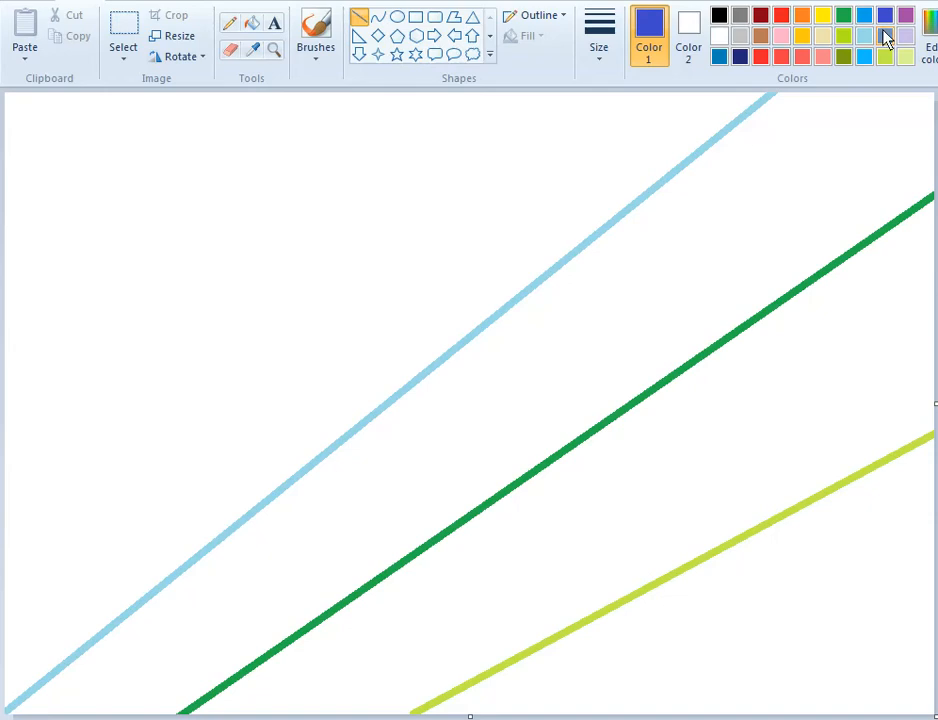
click(862, 18)
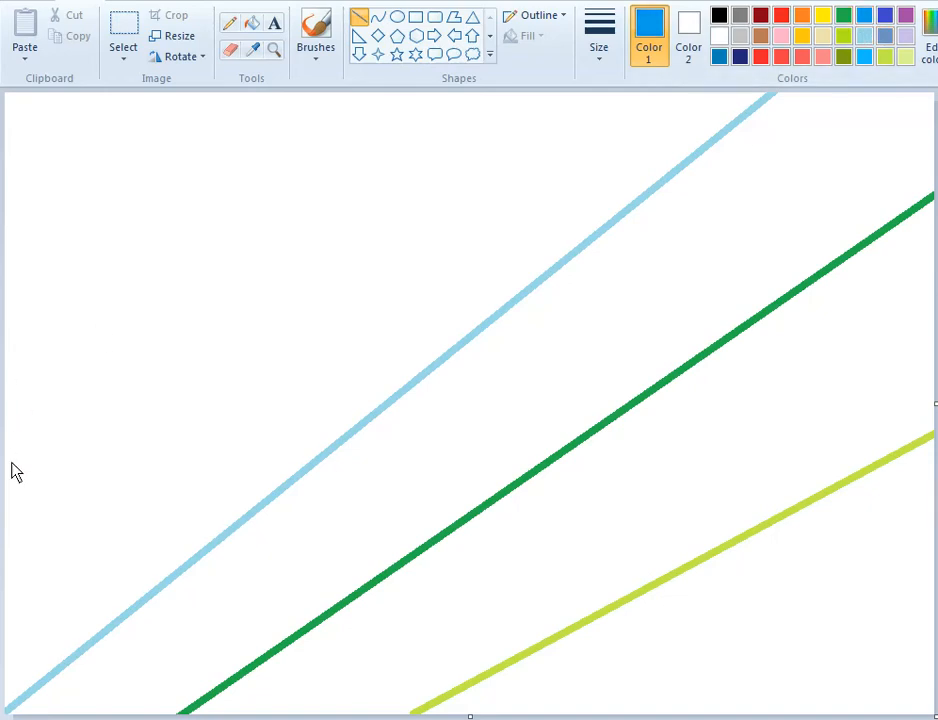
mouse_move(5, 467)
mouse_down()
mouse_move(452, 138)
mouse_move(498, 92)
mouse_up()
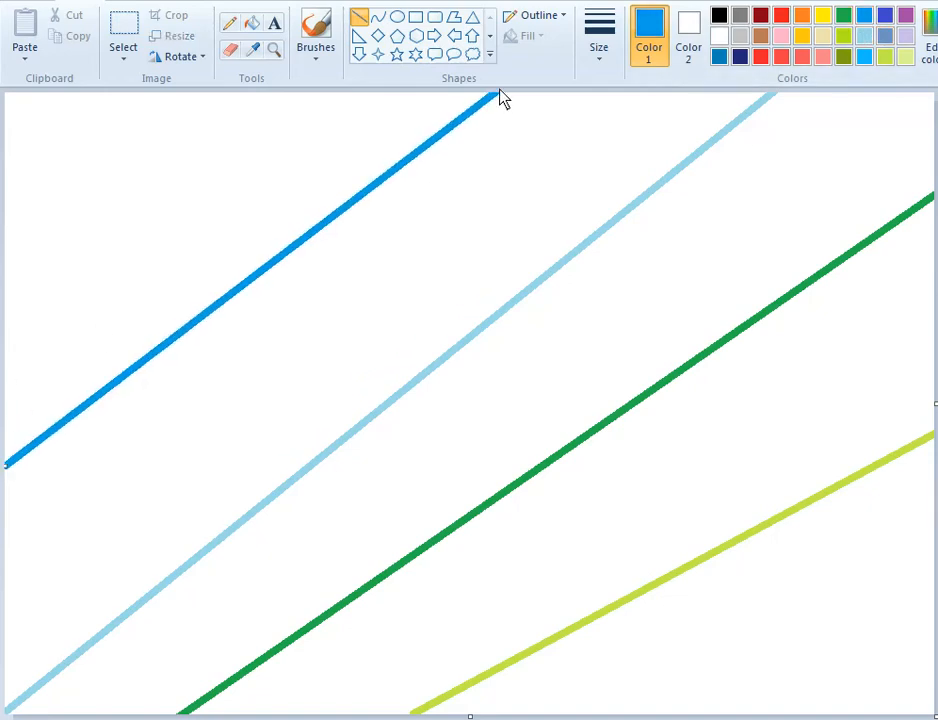
key(Escape)
Fill the lower-right corner area with lime and the adjacent diagonal band with green
click(885, 57)
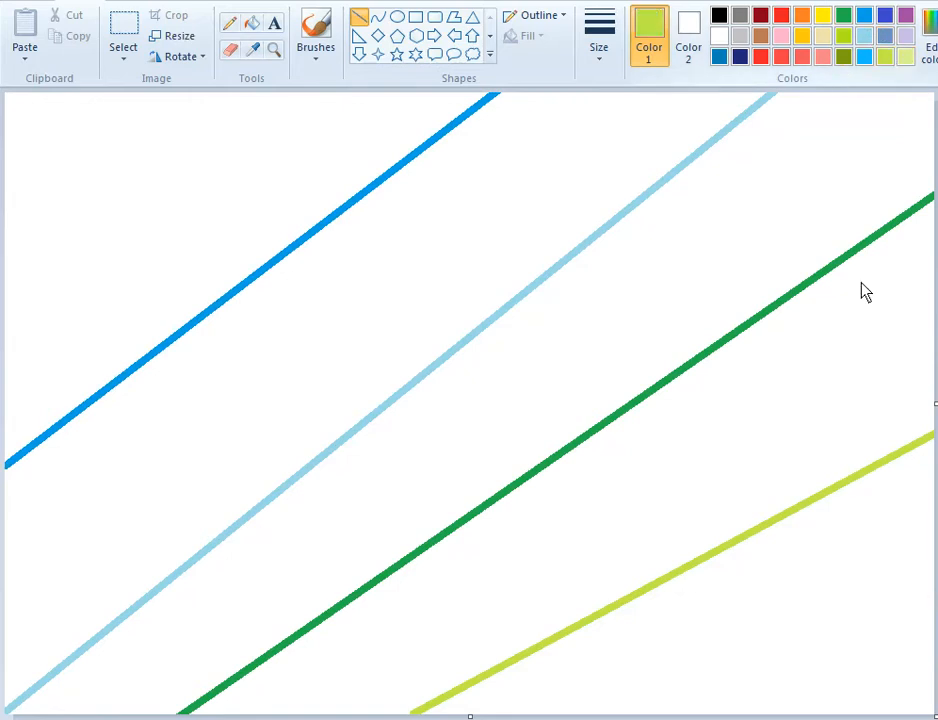
click(251, 22)
click(729, 568)
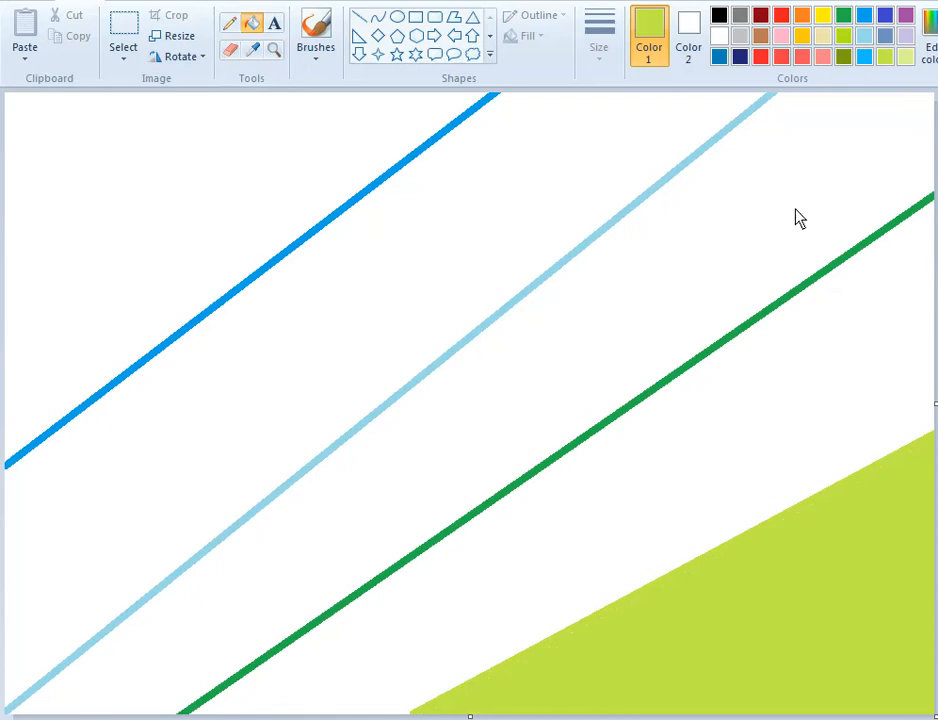
click(843, 16)
click(852, 314)
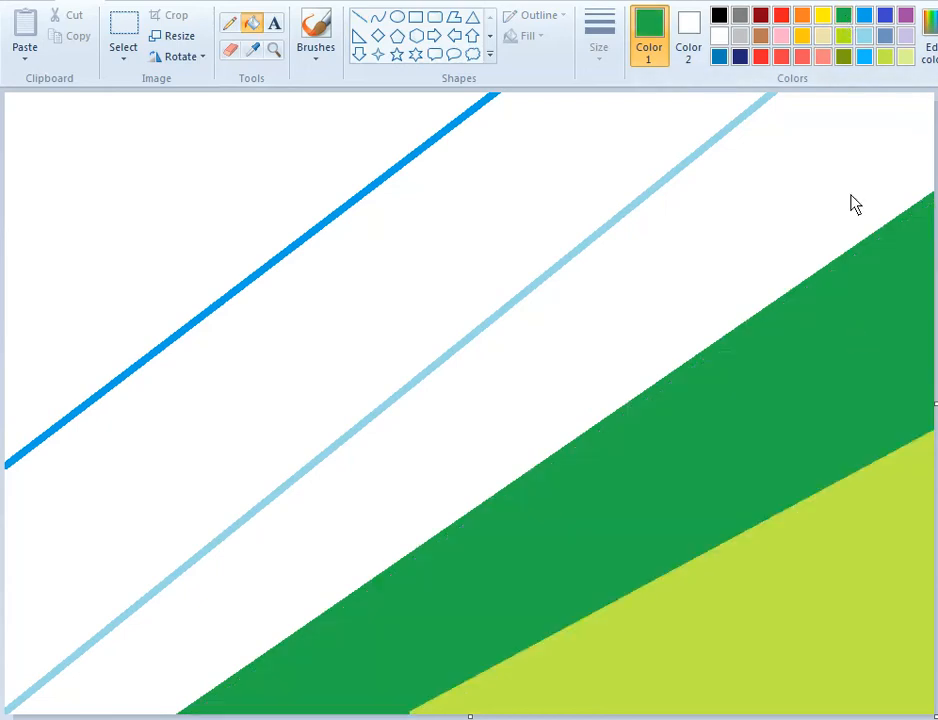
Fill the remaining diagonal bands with light turquoise, bright blue and indigo, ending with indigo in the upper-left corner
click(865, 38)
click(810, 226)
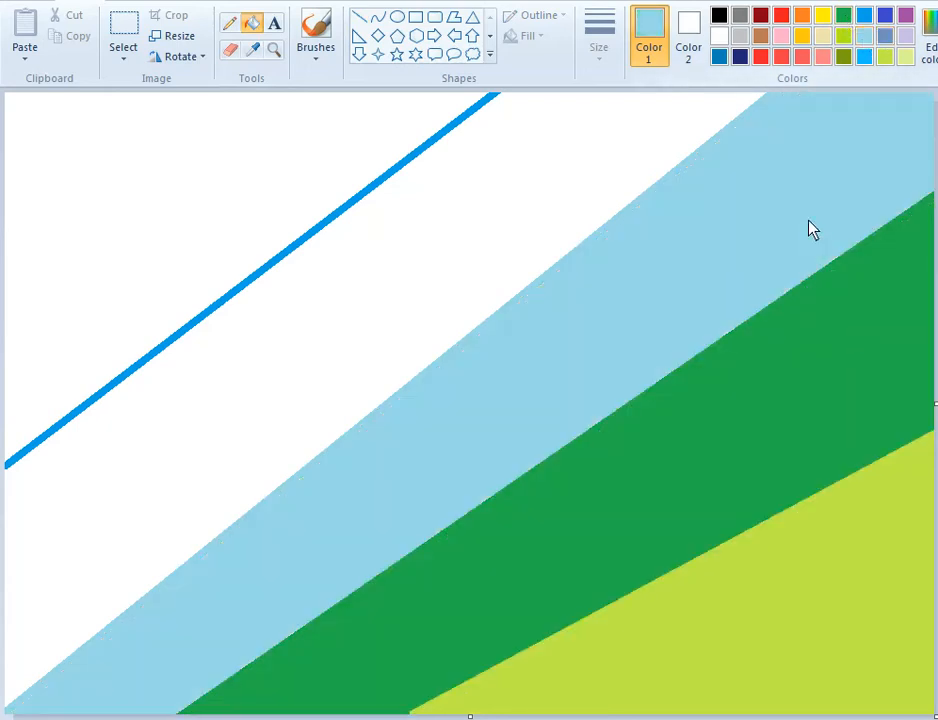
click(866, 17)
click(544, 197)
click(884, 17)
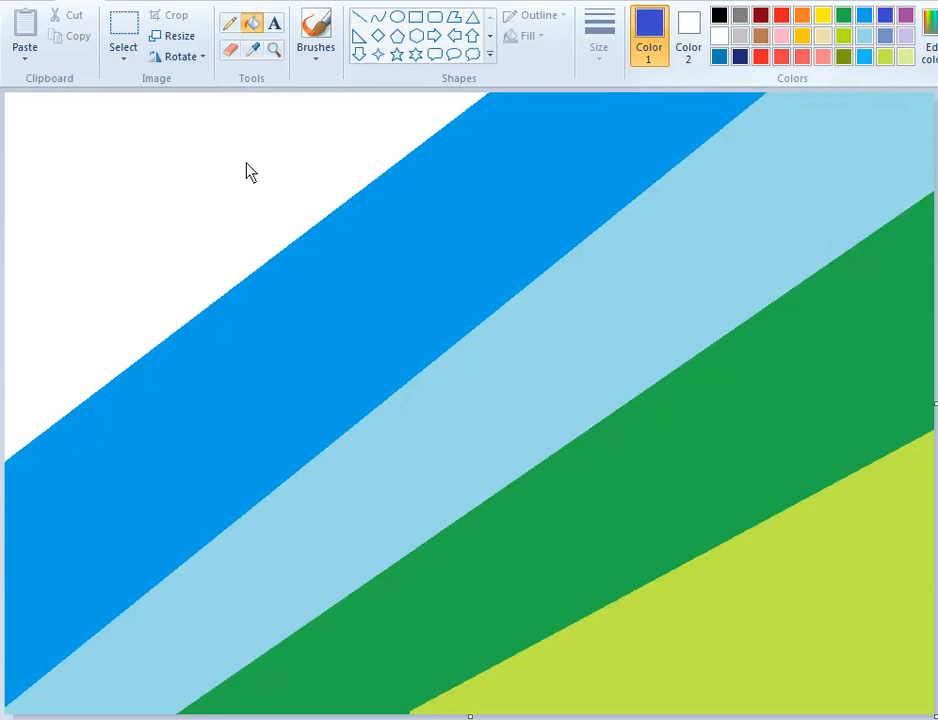
click(250, 175)
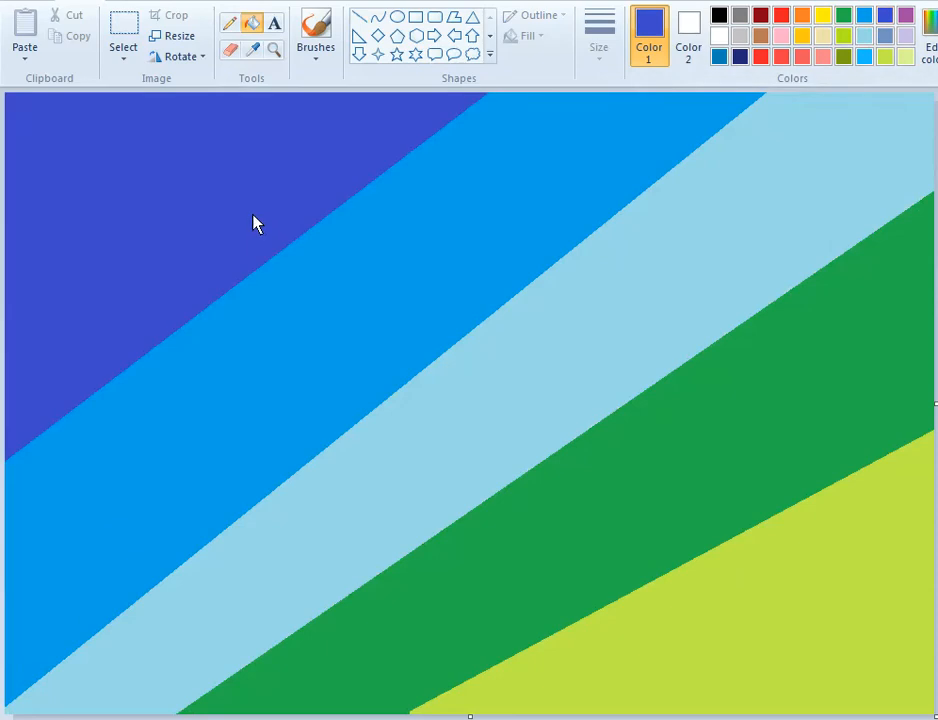
Resize the image to 1 pixel wide without maintaining the aspect ratio
click(175, 37)
click(212, 105)
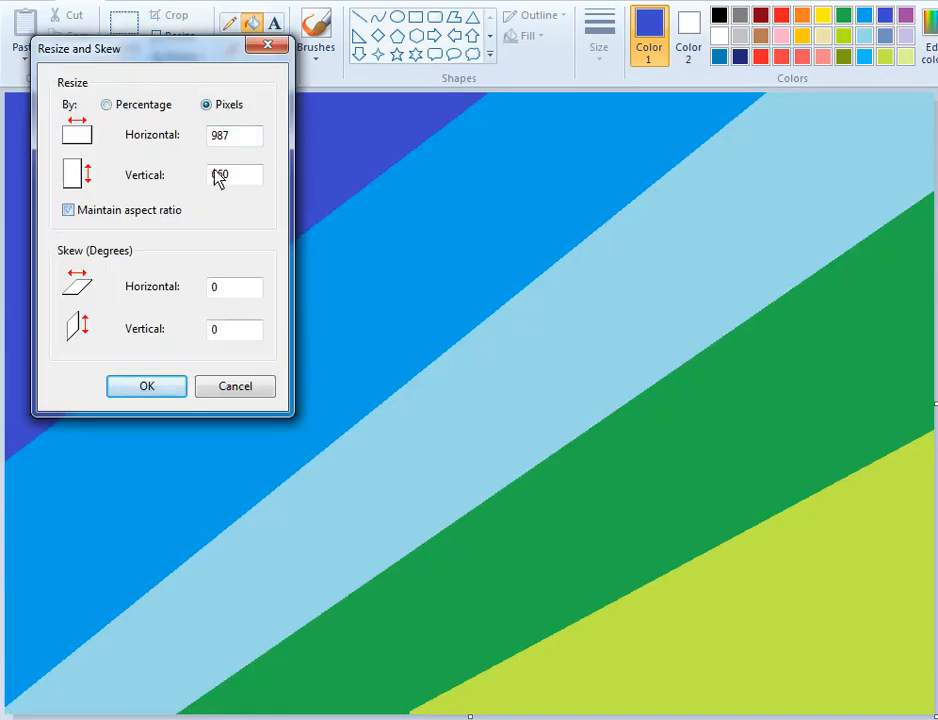
drag(232, 140, 206, 140)
text(1)
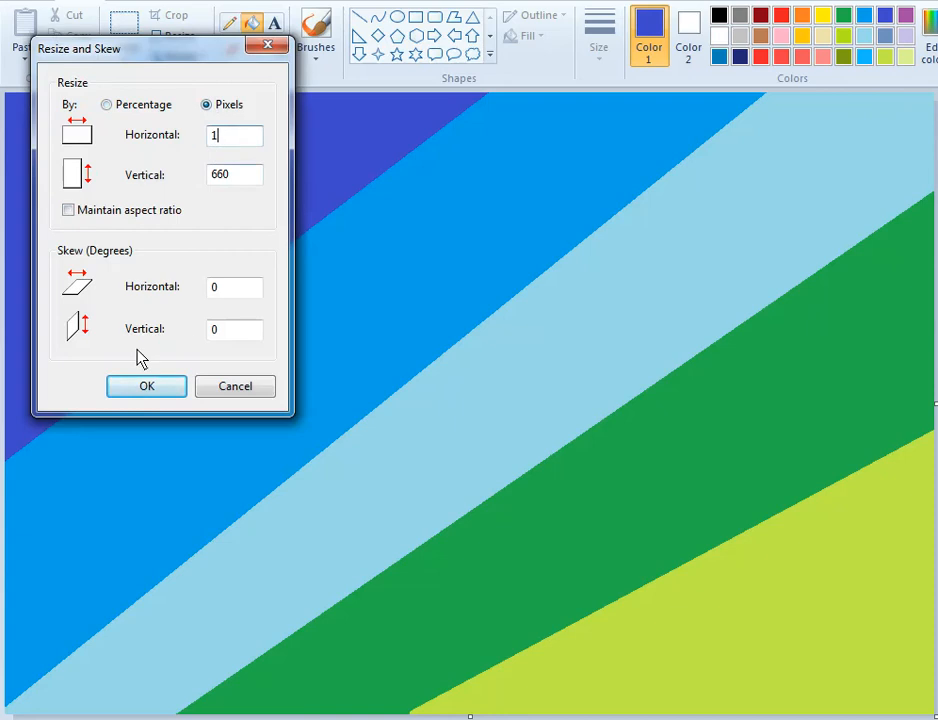
click(145, 386)
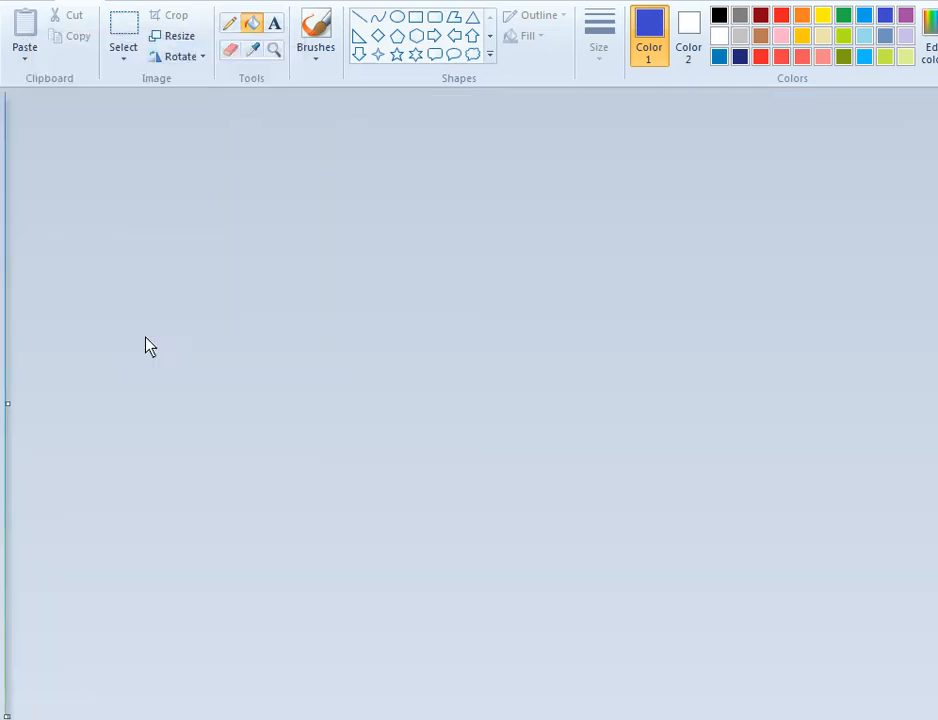
Resize the image back to 987 pixels wide without maintaining the aspect ratio to stretch it into a gradient
click(177, 36)
click(207, 105)
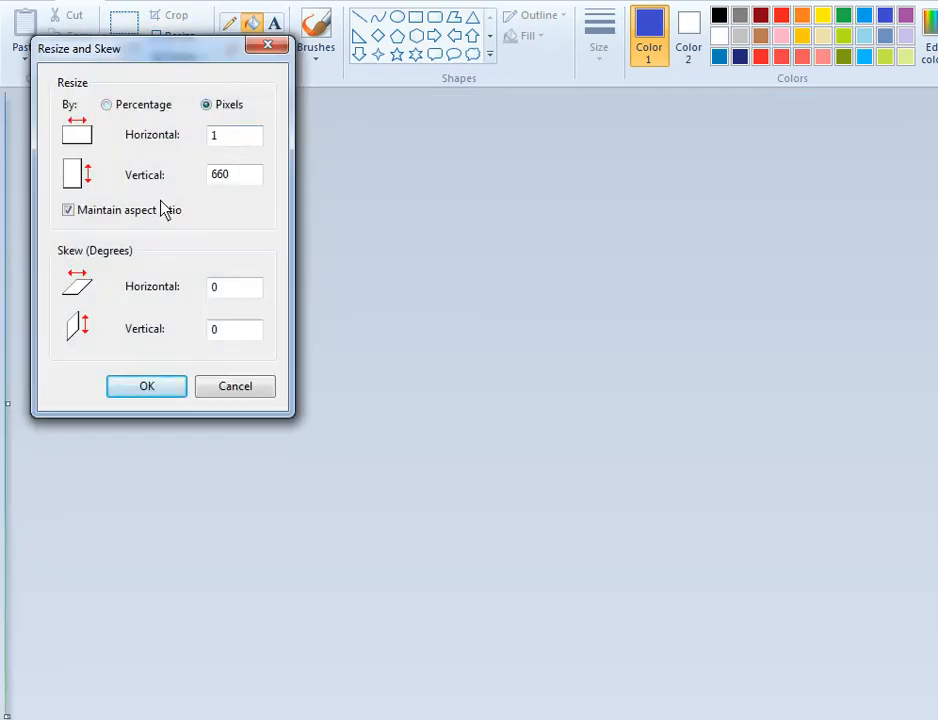
click(165, 210)
double_click(211, 146)
text(987)
click(184, 384)
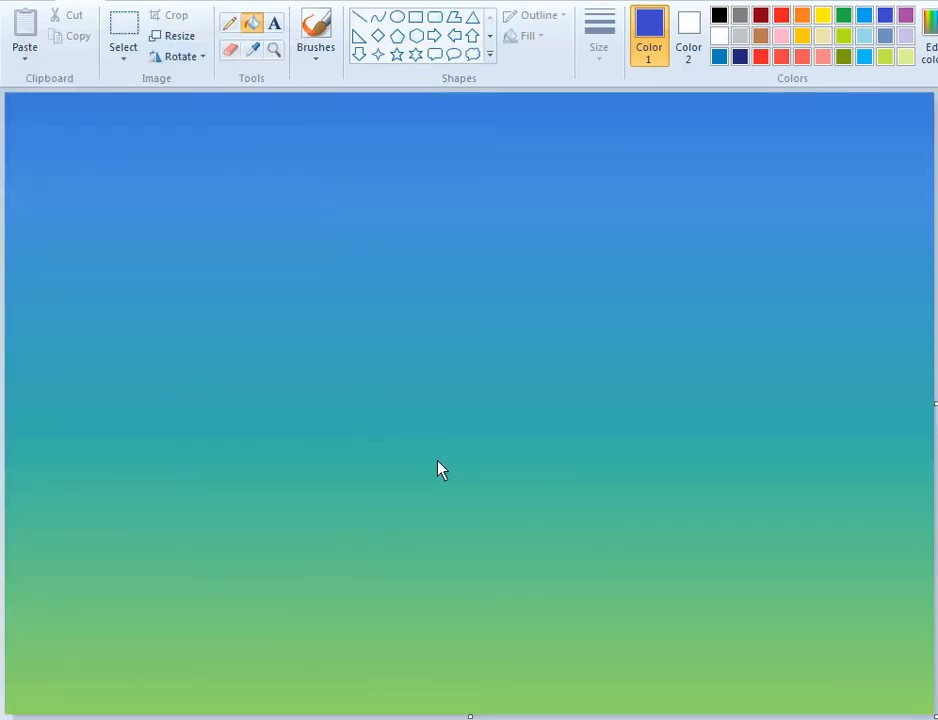
Set the Pencil to its thickest line and mix a darker brown, RGB 131, 81, 54, as Color 1
click(230, 24)
click(599, 45)
click(596, 200)
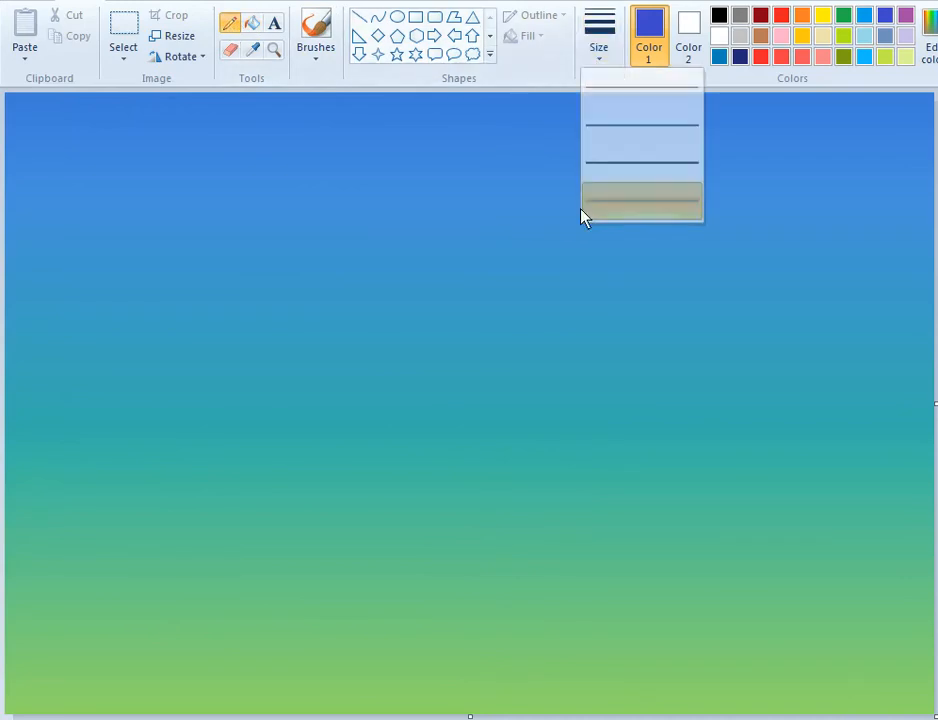
click(761, 35)
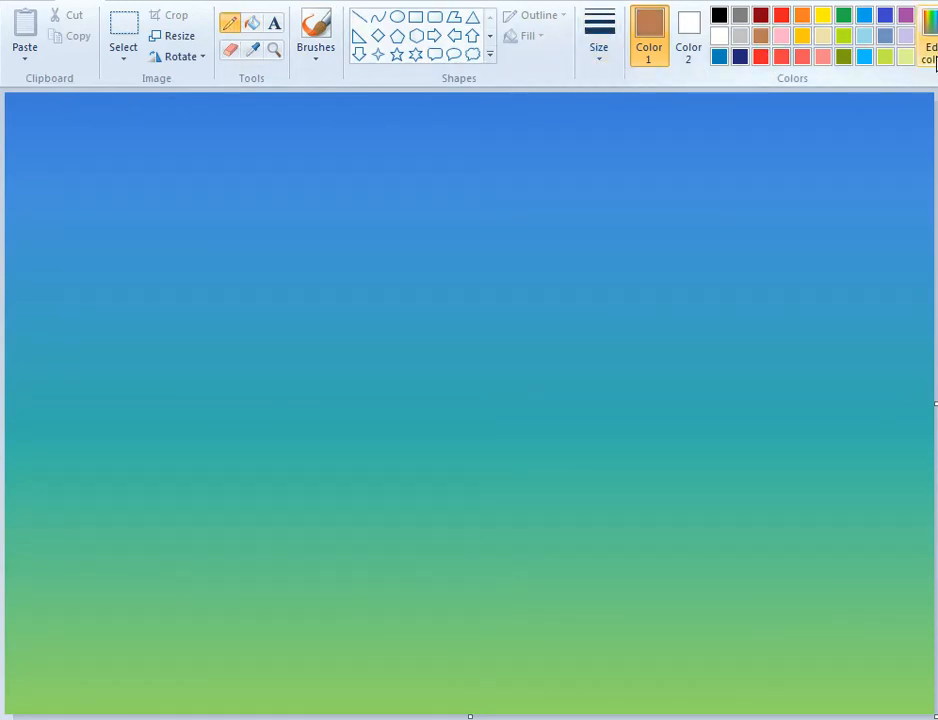
click(928, 40)
drag(803, 381, 803, 420)
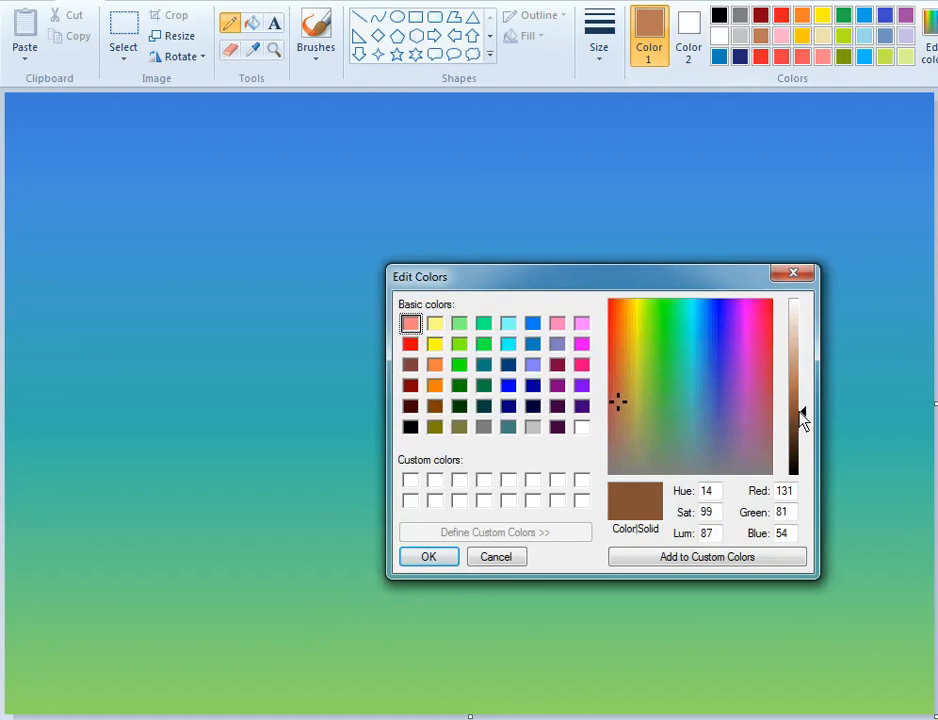
click(412, 559)
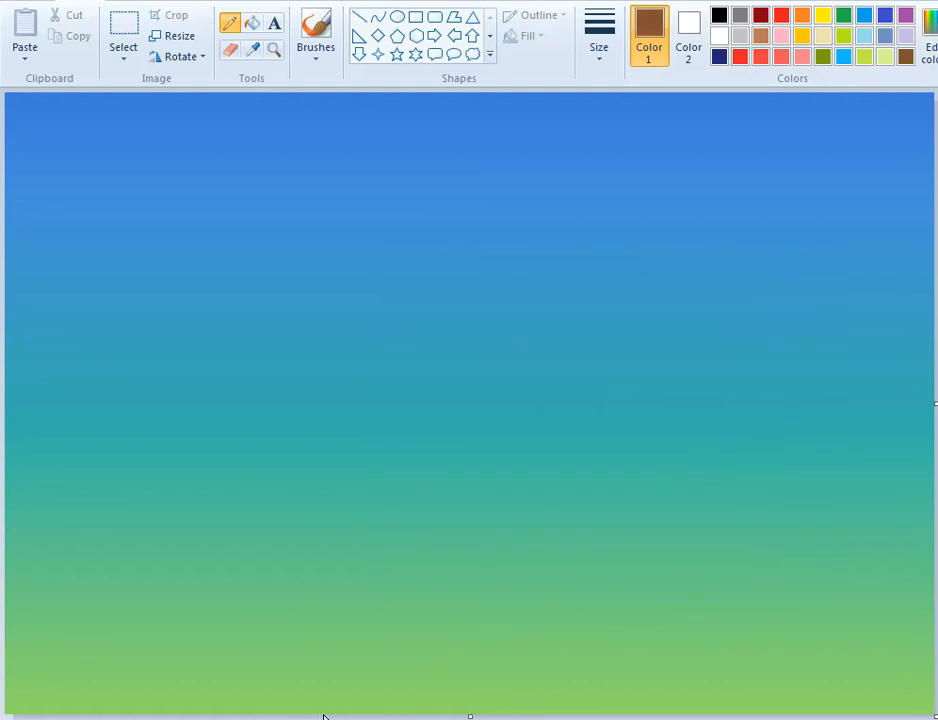
Draw a tapering brown branch rising from the canvas's lower edge toward the right, outlined with the Pencil and filled in with the Brush
drag(330, 714, 448, 654)
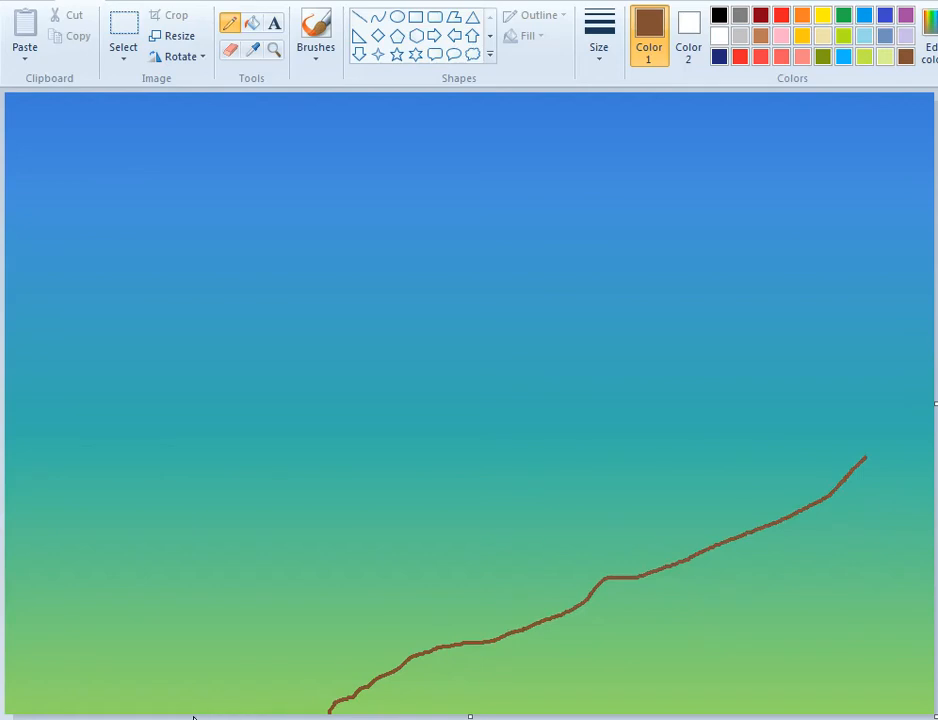
mouse_move(197, 714)
mouse_down()
mouse_move(280, 698)
mouse_move(428, 637)
mouse_move(550, 615)
mouse_up()
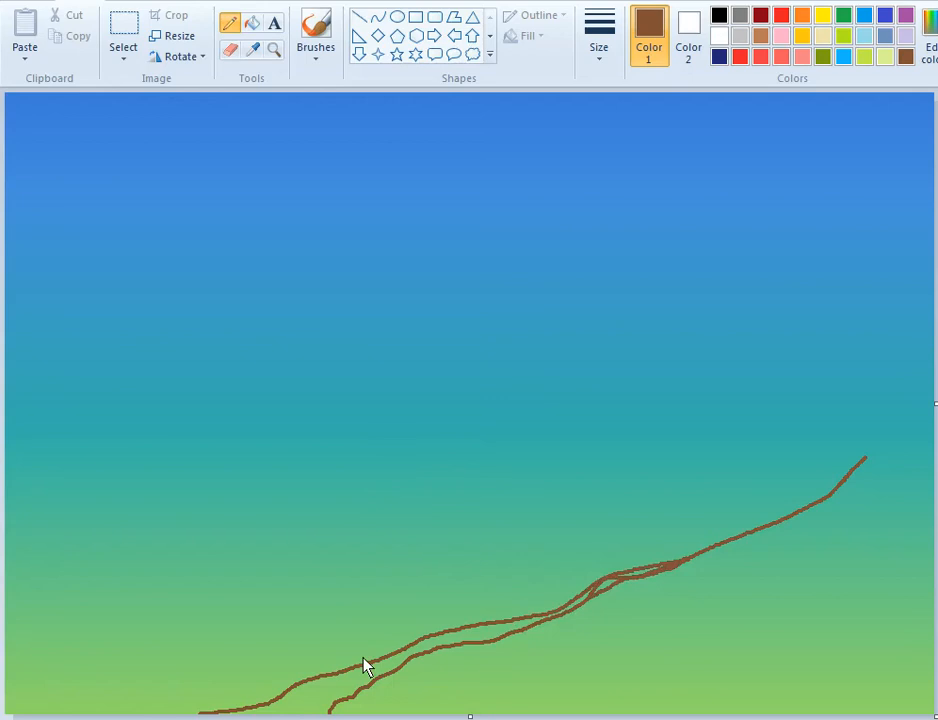
click(324, 32)
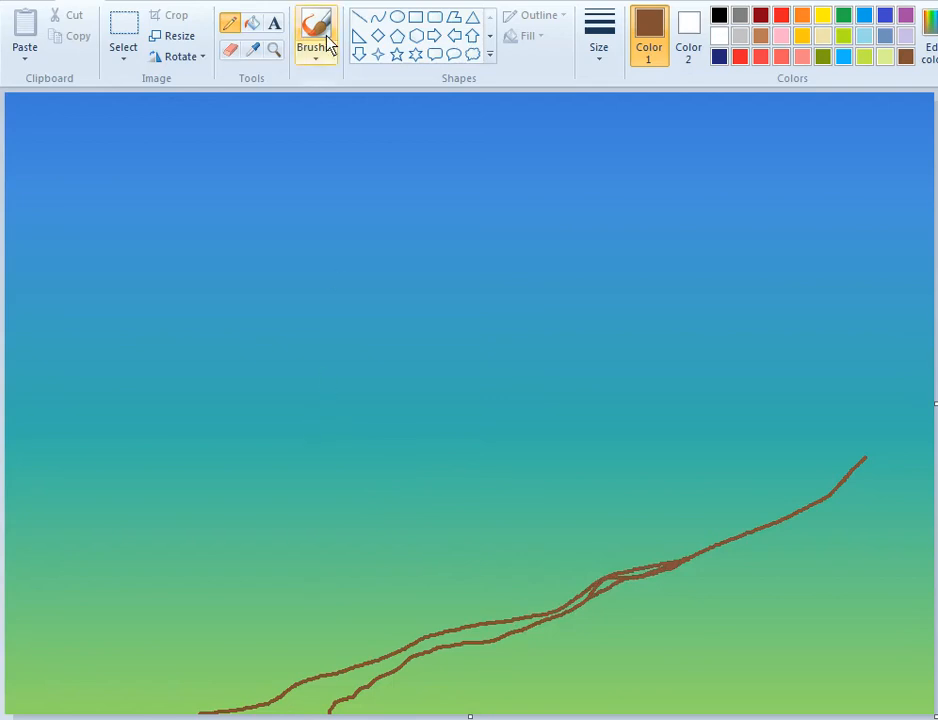
mouse_move(302, 703)
mouse_down()
mouse_move(318, 699)
mouse_move(297, 708)
mouse_move(316, 689)
mouse_move(245, 716)
mouse_move(306, 705)
mouse_move(371, 676)
mouse_move(312, 691)
mouse_move(290, 710)
mouse_up()
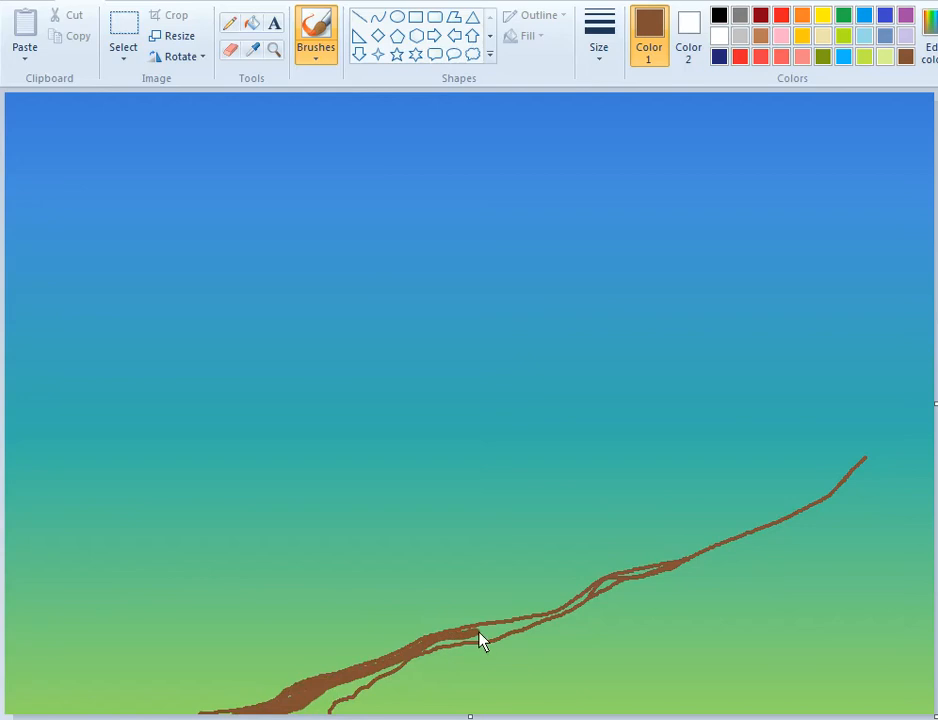
drag(547, 615, 587, 597)
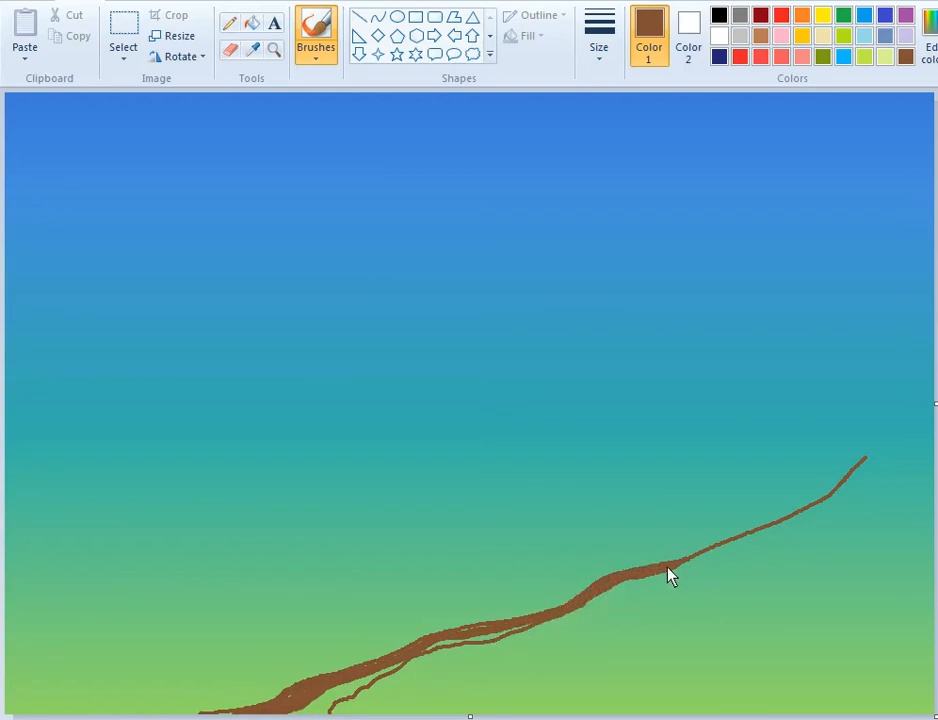
mouse_move(342, 708)
mouse_down()
mouse_move(289, 713)
mouse_move(289, 701)
mouse_move(317, 694)
mouse_move(304, 711)
mouse_move(316, 709)
mouse_move(381, 674)
mouse_move(324, 703)
mouse_up()
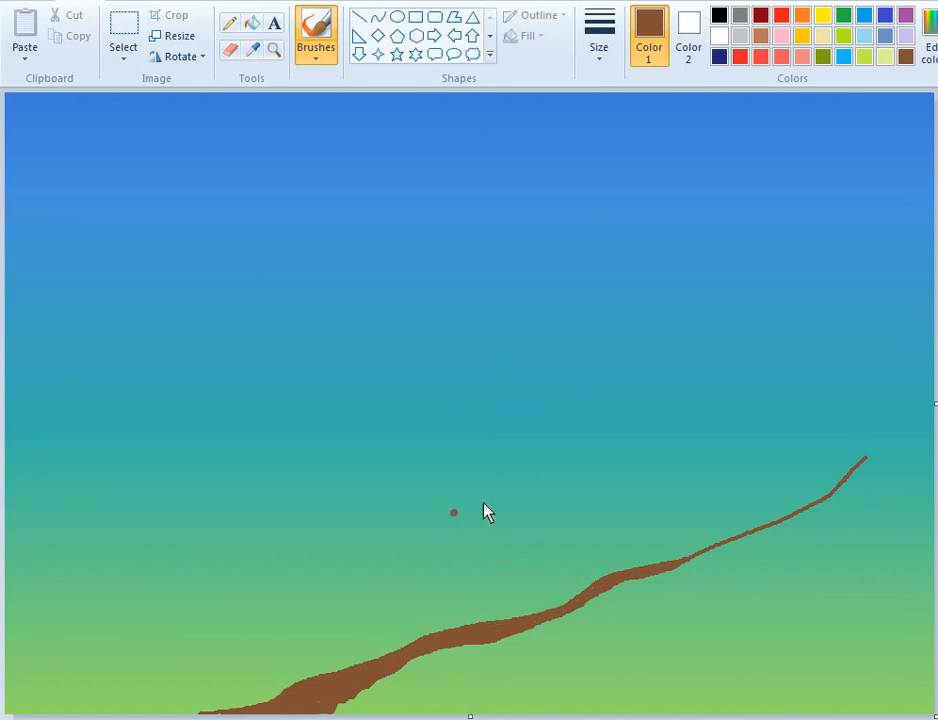
Sketch a small white bird's beak above the middle of the branch with the Pencil
click(781, 16)
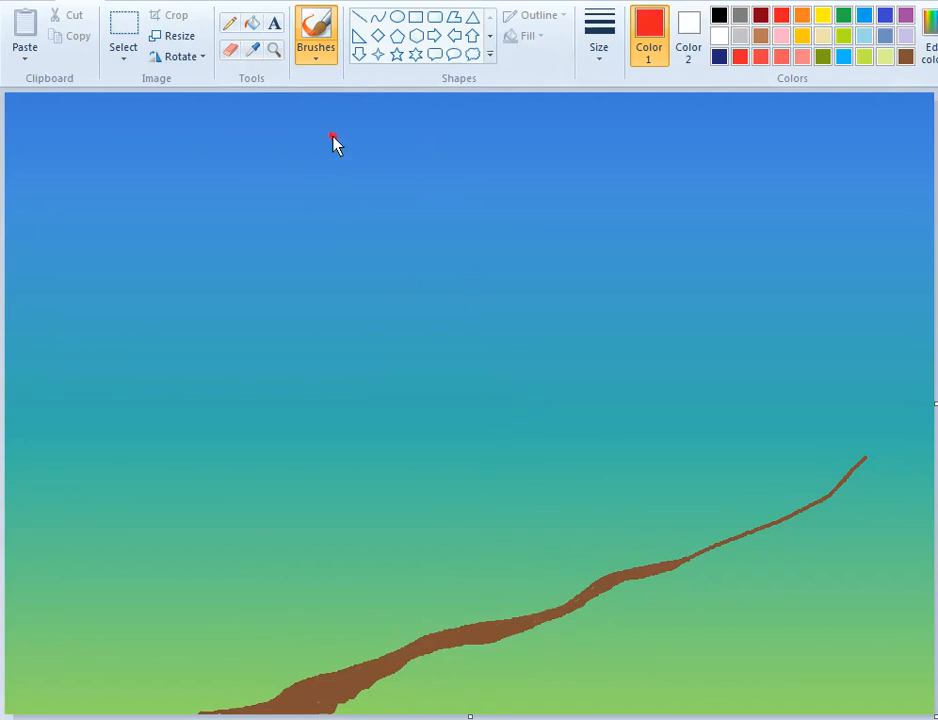
click(231, 30)
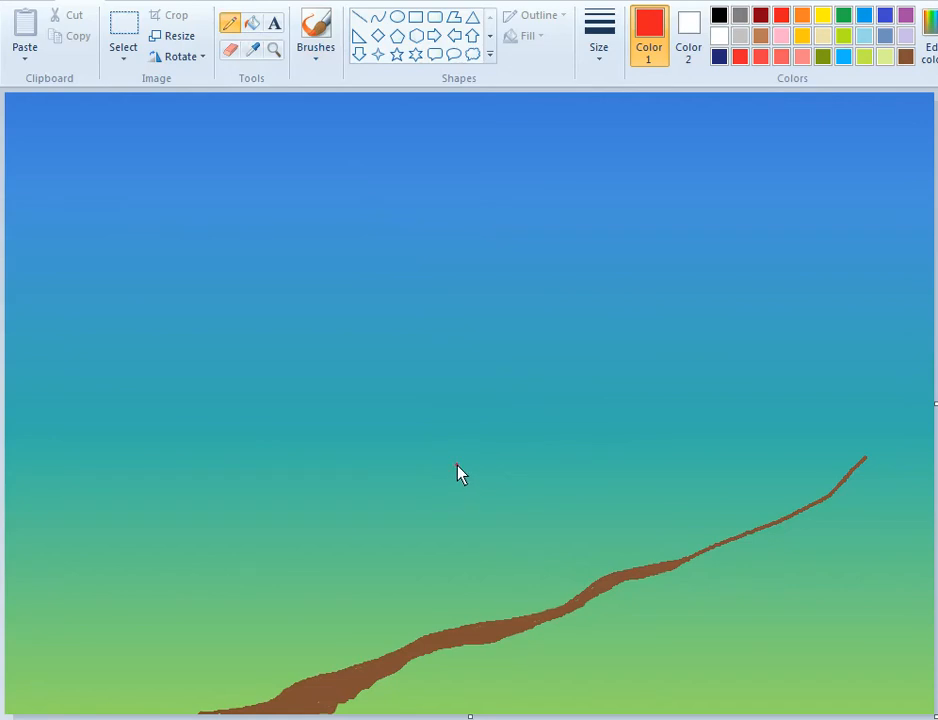
click(718, 36)
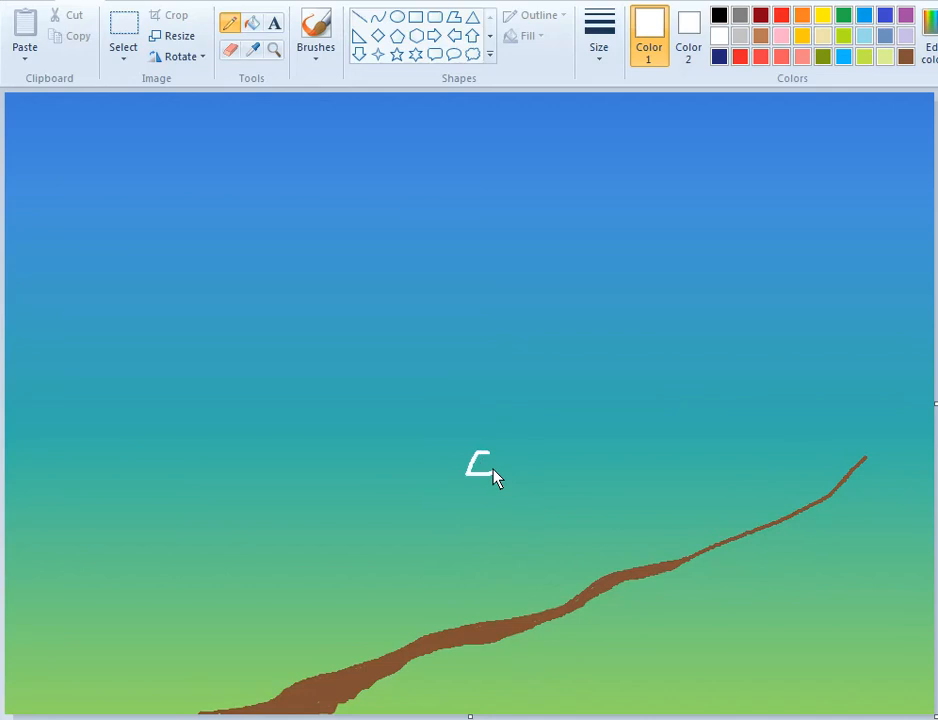
Outline the bird's head and body in red, starting at the beak and extending down across the branch
click(781, 16)
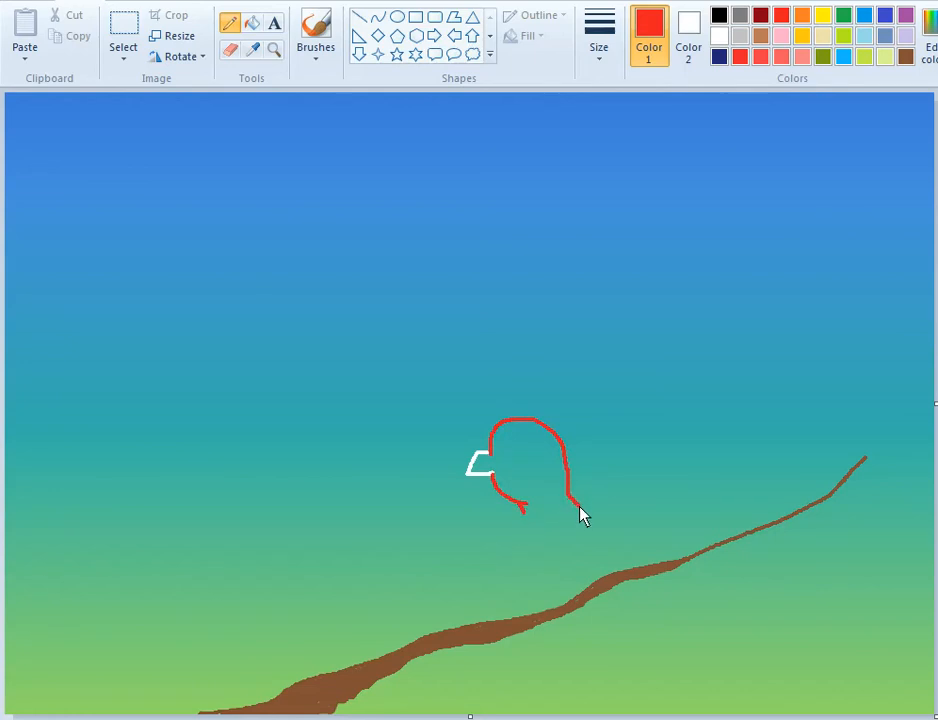
drag(615, 532, 651, 561)
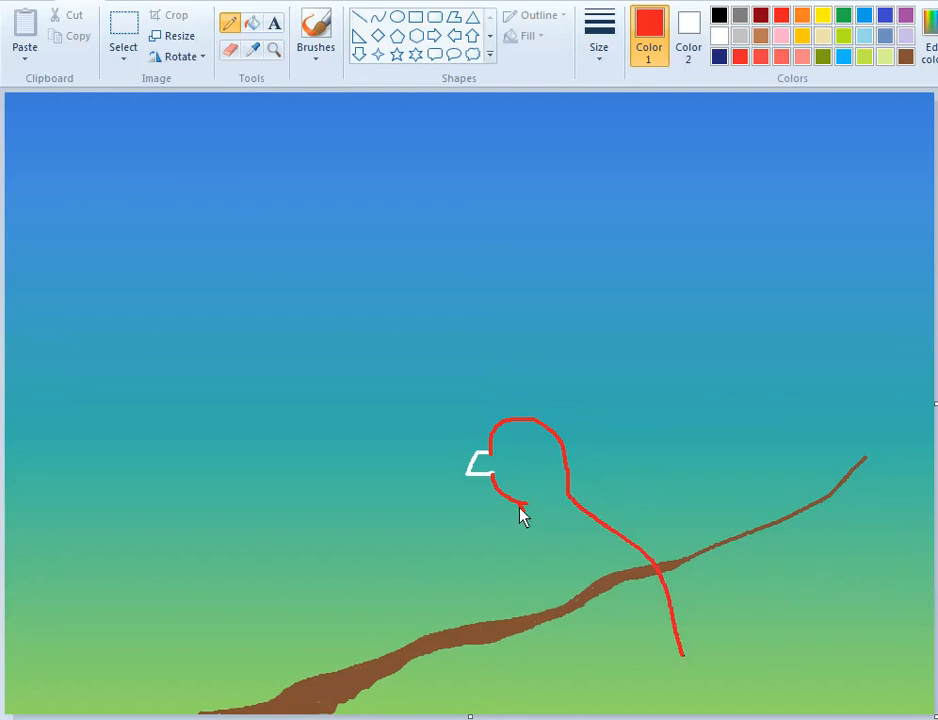
drag(521, 513, 529, 539)
mouse_move(616, 664)
mouse_down()
mouse_move(690, 675)
mouse_move(668, 649)
mouse_up()
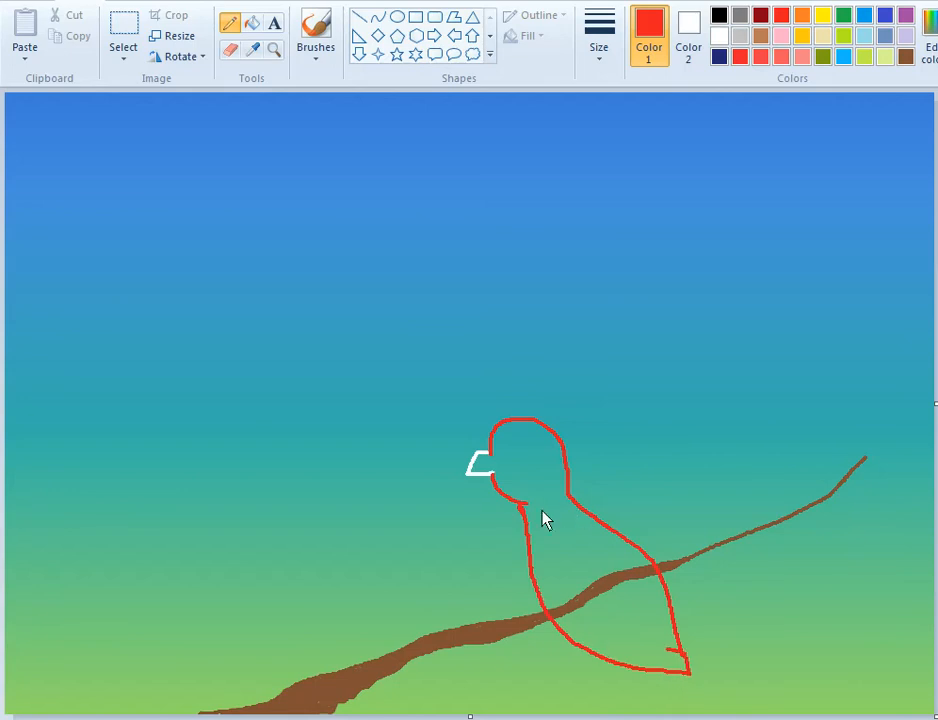
Fill the bird's head and upper neck with solid red using the Brush
click(324, 36)
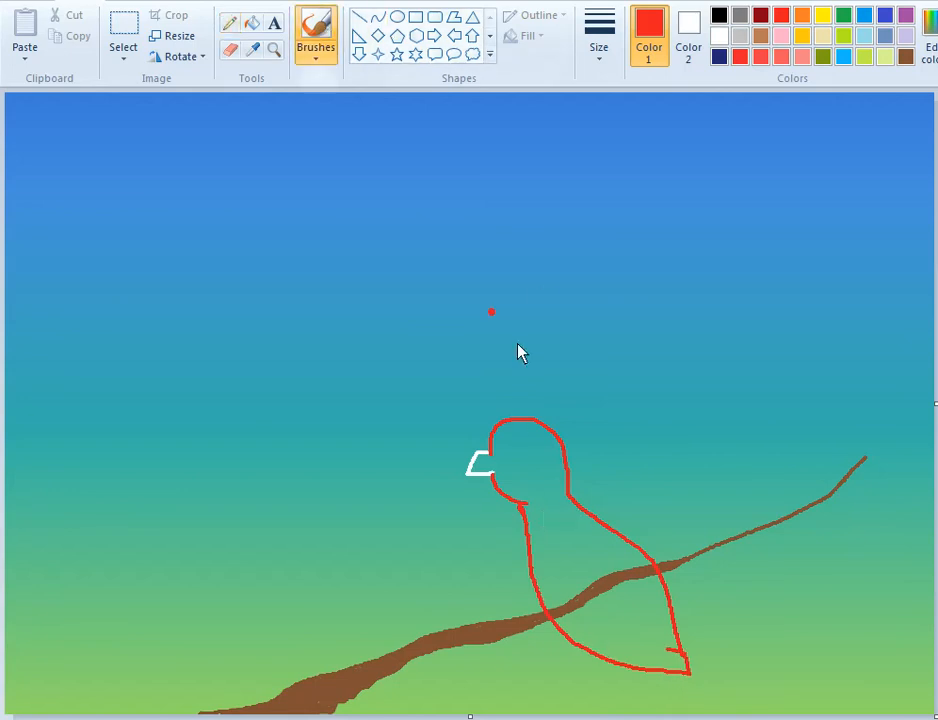
click(507, 470)
mouse_move(511, 484)
mouse_down()
mouse_move(512, 454)
mouse_move(512, 467)
mouse_move(505, 445)
mouse_move(499, 463)
mouse_move(497, 446)
mouse_move(511, 433)
mouse_move(546, 497)
mouse_move(546, 485)
mouse_move(553, 518)
mouse_move(542, 477)
mouse_move(560, 531)
mouse_move(550, 453)
mouse_move(551, 471)
mouse_move(533, 439)
mouse_move(523, 465)
mouse_move(501, 445)
mouse_move(502, 461)
mouse_move(554, 490)
mouse_move(537, 441)
mouse_move(507, 440)
mouse_move(505, 427)
mouse_move(543, 433)
mouse_up()
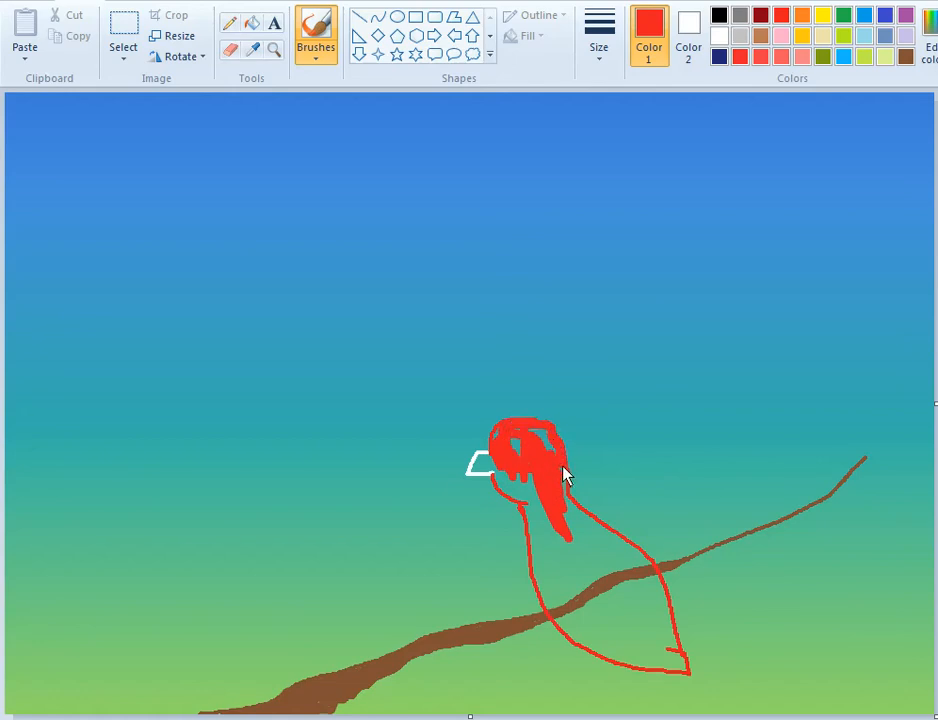
mouse_move(515, 430)
mouse_down()
mouse_move(498, 449)
mouse_move(498, 440)
mouse_move(536, 451)
mouse_move(519, 445)
mouse_move(515, 460)
mouse_up()
mouse_move(505, 496)
mouse_down()
mouse_move(500, 466)
mouse_move(511, 496)
mouse_move(542, 511)
mouse_move(540, 500)
mouse_up()
mouse_move(521, 478)
mouse_down()
mouse_move(555, 515)
mouse_move(512, 492)
mouse_up()
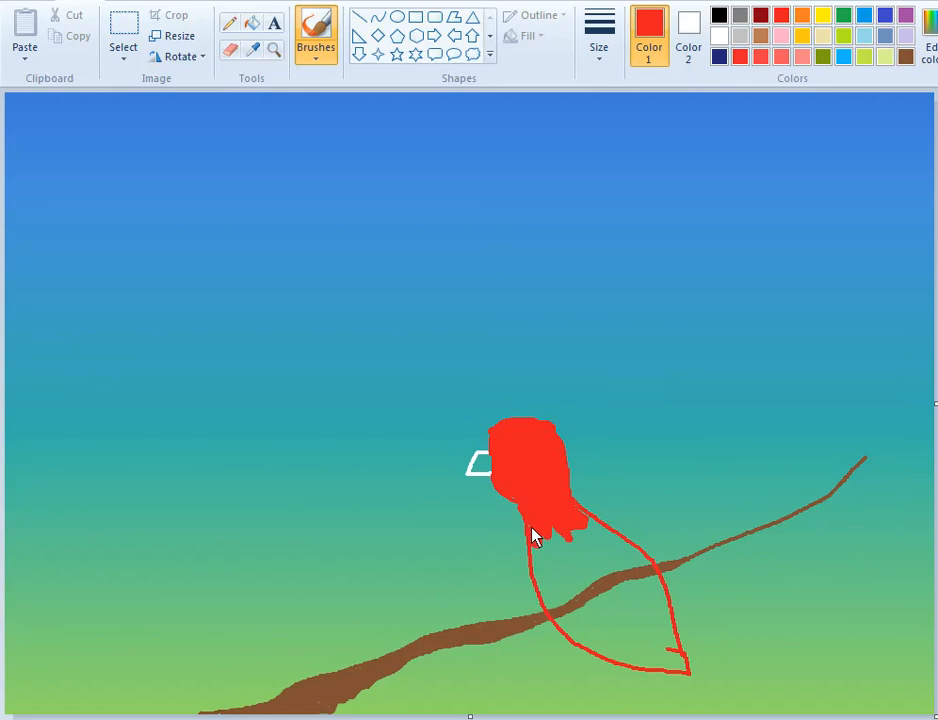
Paint a jagged yellow band across the bird's chest and shoulders, just below the red neck
click(822, 15)
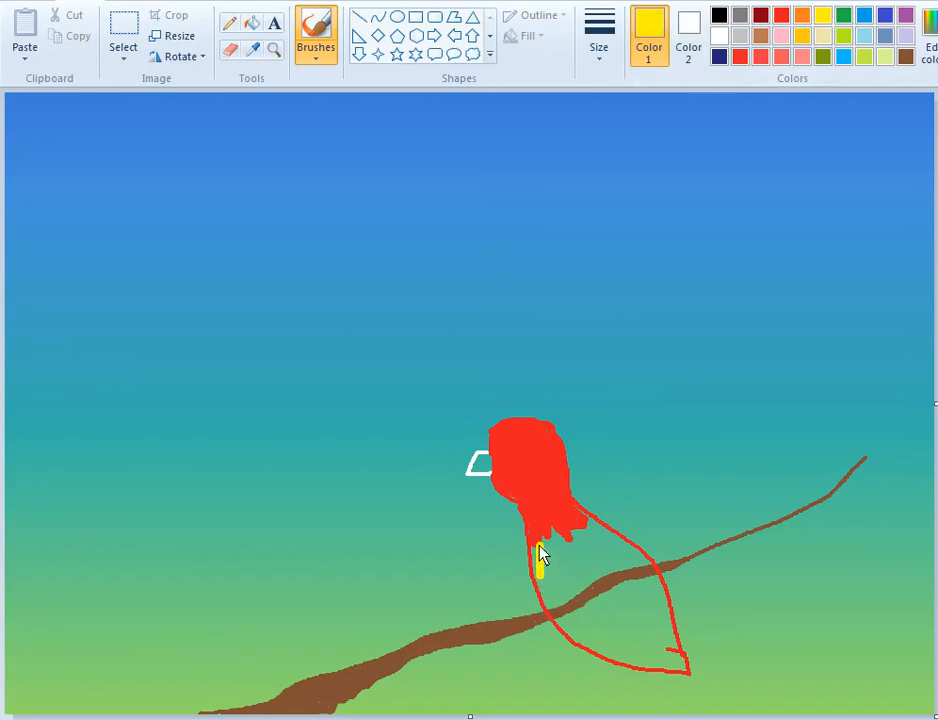
mouse_move(555, 570)
mouse_down()
mouse_move(552, 530)
mouse_move(572, 551)
mouse_move(572, 540)
mouse_move(601, 530)
mouse_up()
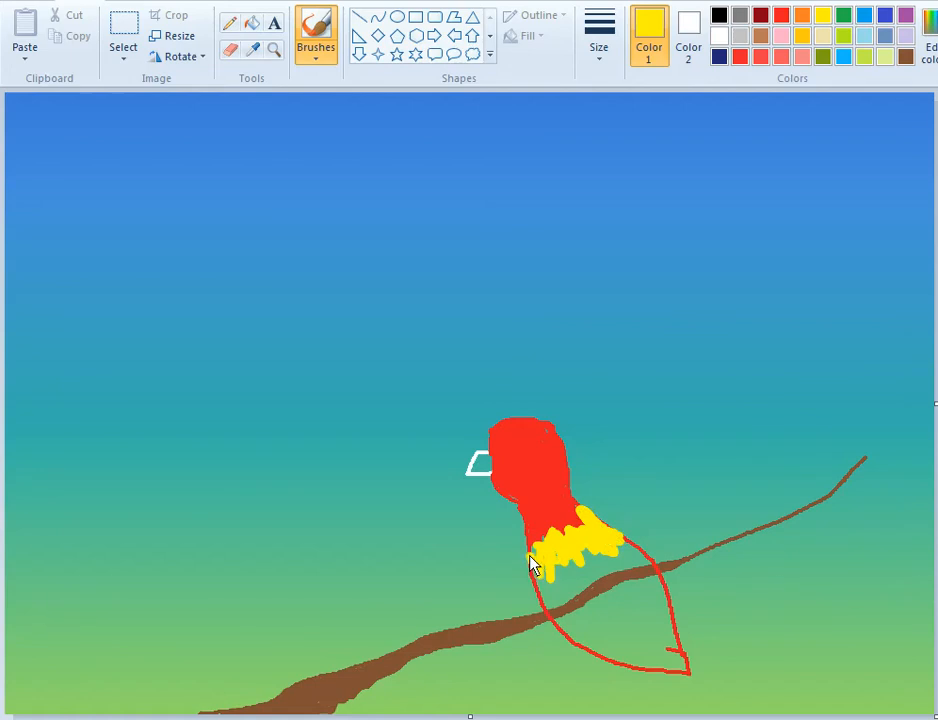
mouse_move(537, 568)
mouse_down()
mouse_move(540, 588)
mouse_move(549, 552)
mouse_move(557, 578)
mouse_move(582, 568)
mouse_up()
Fill the bird's lower body with light blue, covering the branch inside the outline and extending toward the tail
click(843, 57)
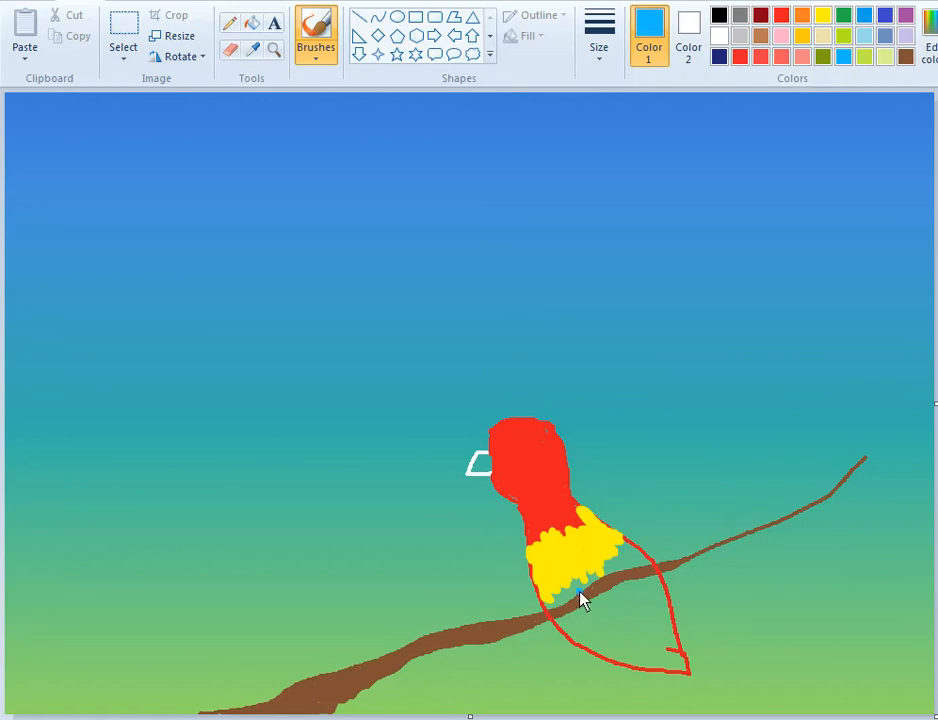
mouse_move(605, 612)
mouse_down()
mouse_move(611, 628)
mouse_move(603, 593)
mouse_move(632, 655)
mouse_move(644, 650)
mouse_up()
mouse_move(612, 560)
mouse_down()
mouse_move(633, 598)
mouse_move(641, 581)
mouse_move(626, 547)
mouse_move(623, 577)
mouse_move(623, 543)
mouse_move(656, 577)
mouse_move(662, 632)
mouse_move(649, 567)
mouse_move(638, 574)
mouse_move(661, 617)
mouse_move(652, 607)
mouse_move(657, 636)
mouse_move(646, 605)
mouse_move(635, 607)
mouse_move(633, 622)
mouse_move(601, 606)
mouse_move(605, 640)
mouse_up()
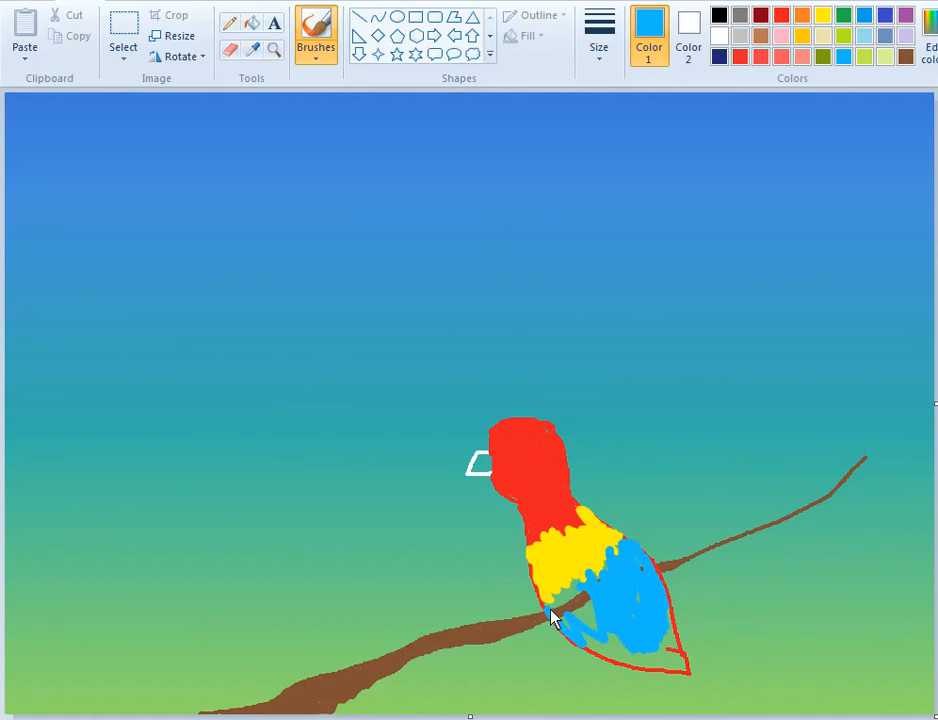
mouse_move(550, 609)
mouse_down()
mouse_move(581, 611)
mouse_move(561, 616)
mouse_move(580, 595)
mouse_up()
mouse_move(592, 654)
mouse_down()
mouse_move(662, 680)
mouse_move(643, 670)
mouse_up()
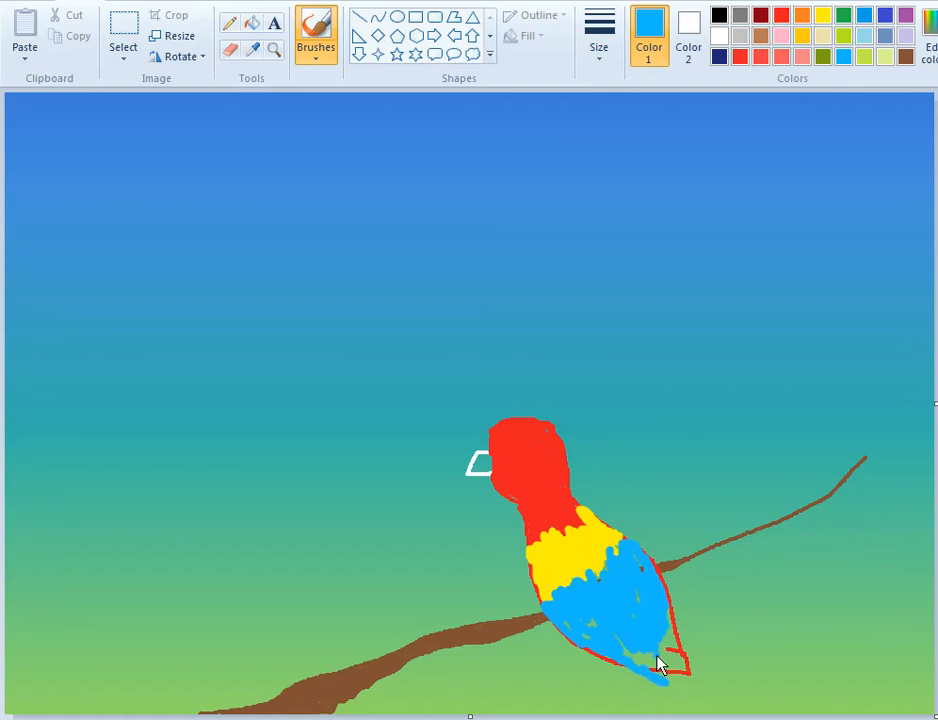
mouse_move(655, 662)
mouse_down()
mouse_move(640, 669)
mouse_move(665, 663)
mouse_move(648, 663)
mouse_move(676, 645)
mouse_move(670, 662)
mouse_move(572, 666)
mouse_move(622, 653)
mouse_move(560, 627)
mouse_up()
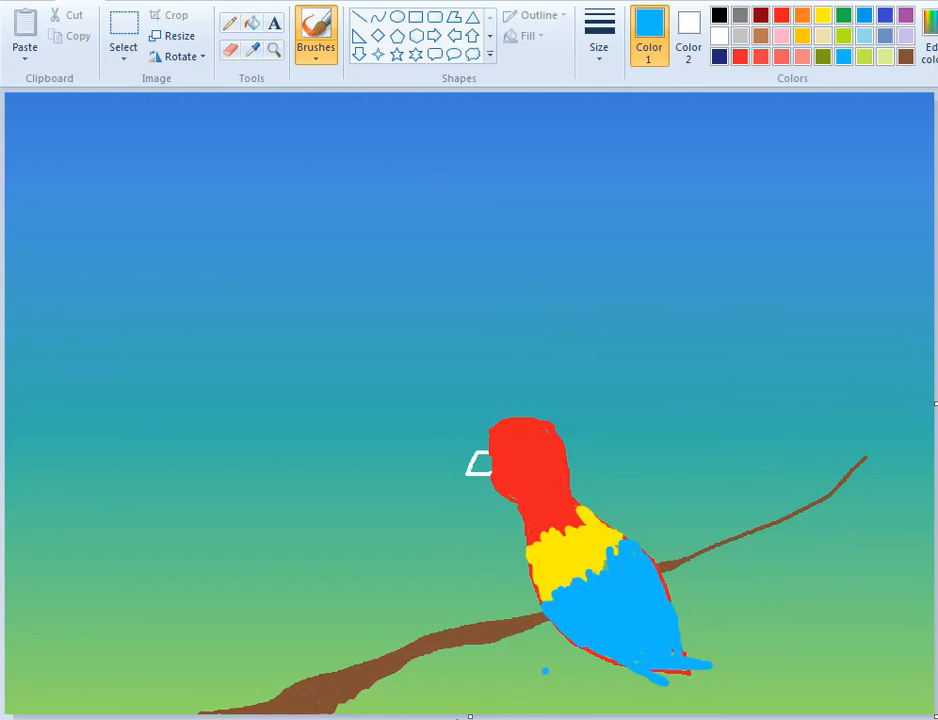
Extend the yellow chest band over the upper edge of the light blue area with jagged strokes
mouse_move(375, 718)
click(823, 16)
click(746, 215)
key(ctrl+z)
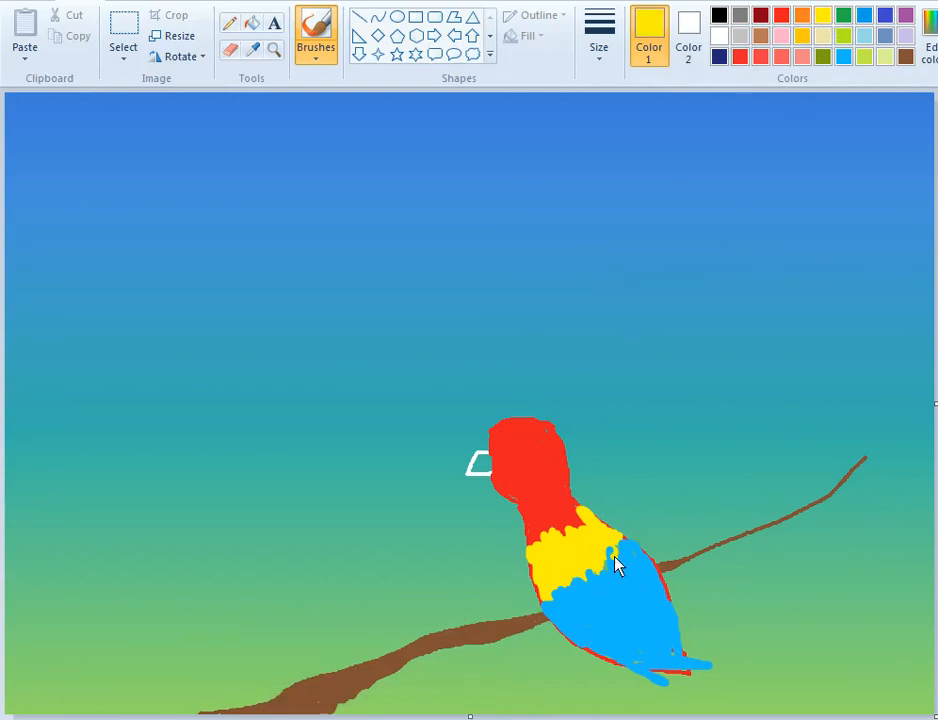
mouse_move(612, 557)
mouse_down()
mouse_move(634, 555)
mouse_move(616, 559)
mouse_move(614, 572)
mouse_up()
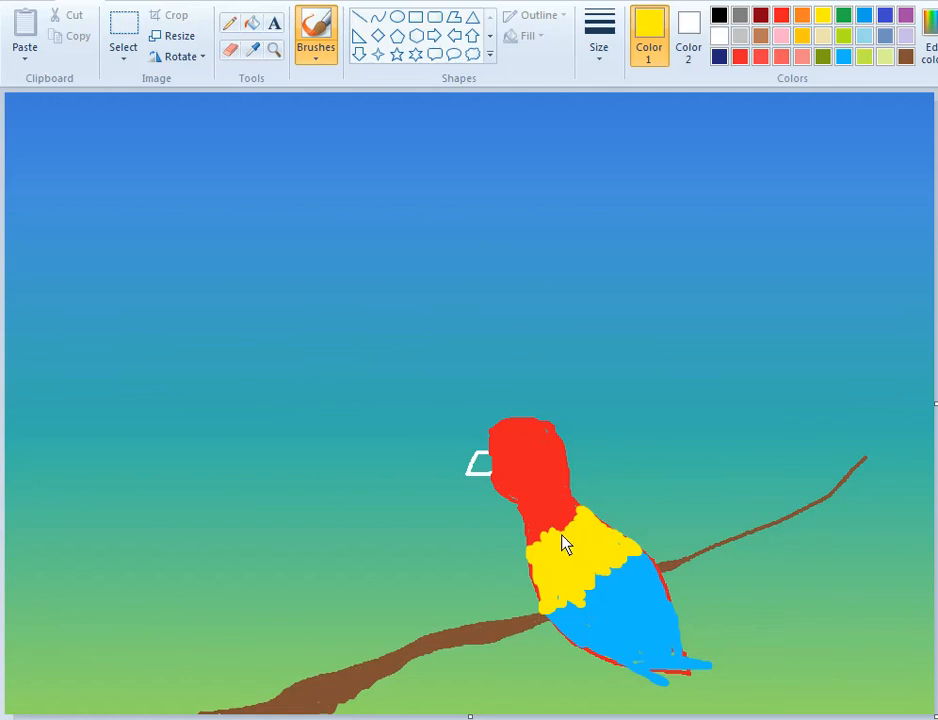
Paint an indigo tail feather from beneath the blue body down to the canvas's lower edge
click(862, 57)
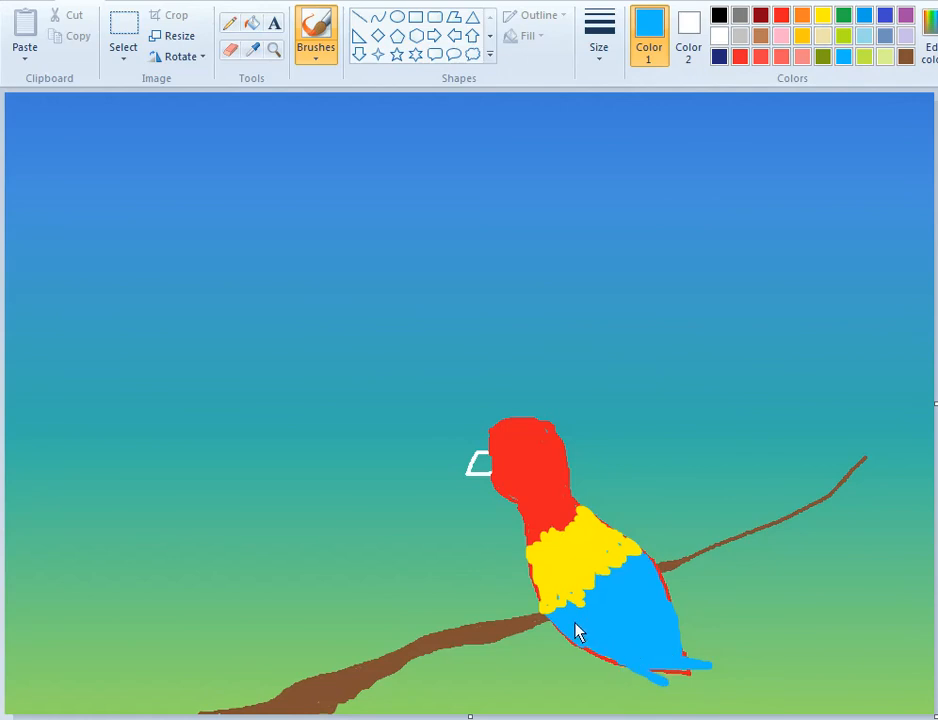
click(886, 15)
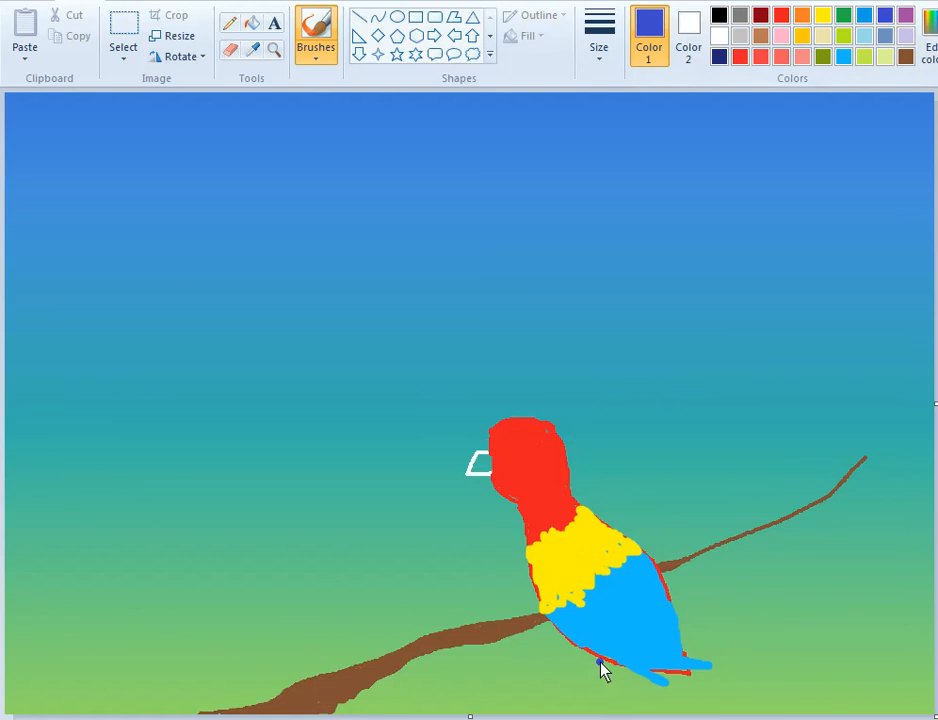
mouse_move(601, 671)
mouse_down()
mouse_move(614, 705)
mouse_move(619, 671)
mouse_move(627, 716)
mouse_move(616, 665)
mouse_move(621, 694)
mouse_move(632, 682)
mouse_move(644, 689)
mouse_move(638, 671)
mouse_move(642, 709)
mouse_move(624, 671)
mouse_move(632, 713)
mouse_move(628, 679)
mouse_move(644, 713)
mouse_move(631, 659)
mouse_move(641, 707)
mouse_up()
Trace the blue body's underside and back edge in light red, ending in a pointed wing tip
click(740, 56)
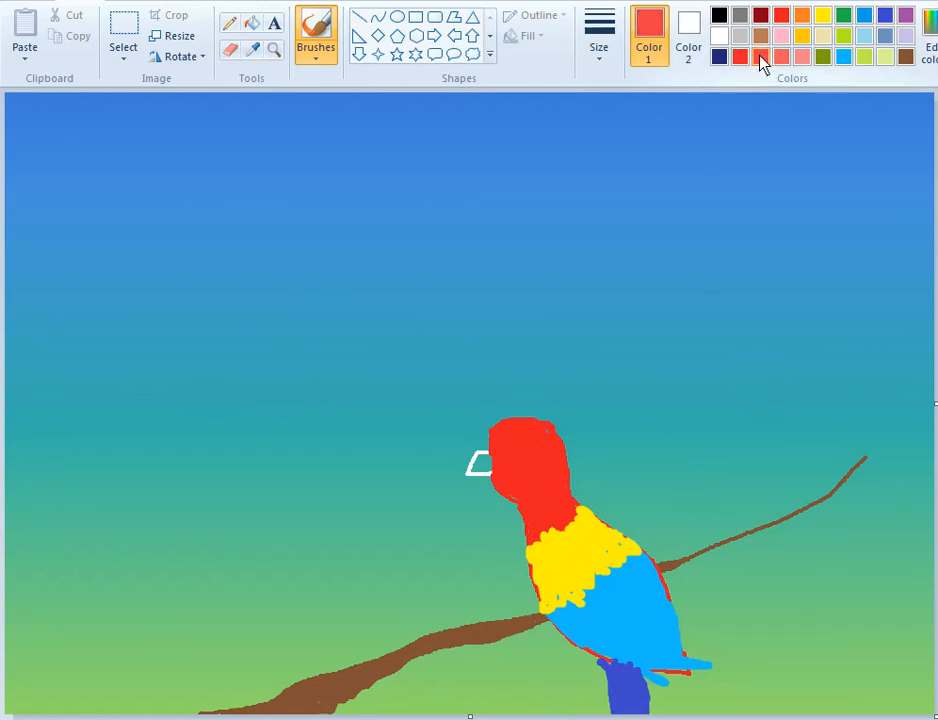
click(654, 611)
key(ctrl+z)
mouse_move(622, 674)
mouse_down()
mouse_move(613, 672)
mouse_move(689, 683)
mouse_move(684, 632)
mouse_up()
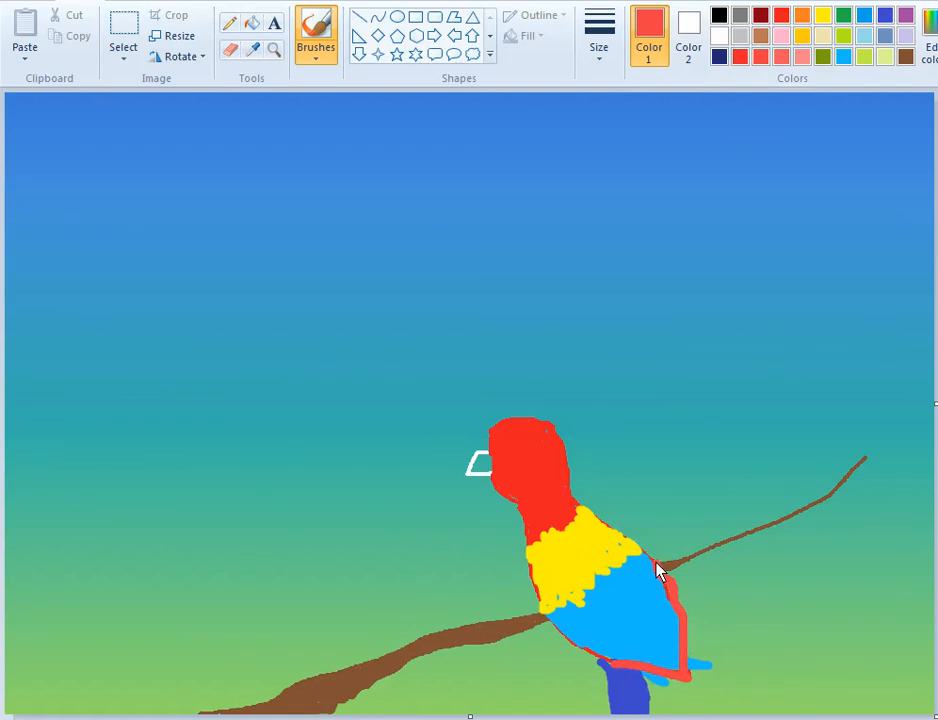
mouse_move(657, 570)
mouse_down()
mouse_move(666, 566)
mouse_move(676, 594)
mouse_up()
mouse_move(697, 664)
mouse_down()
mouse_move(712, 674)
mouse_move(678, 675)
mouse_up()
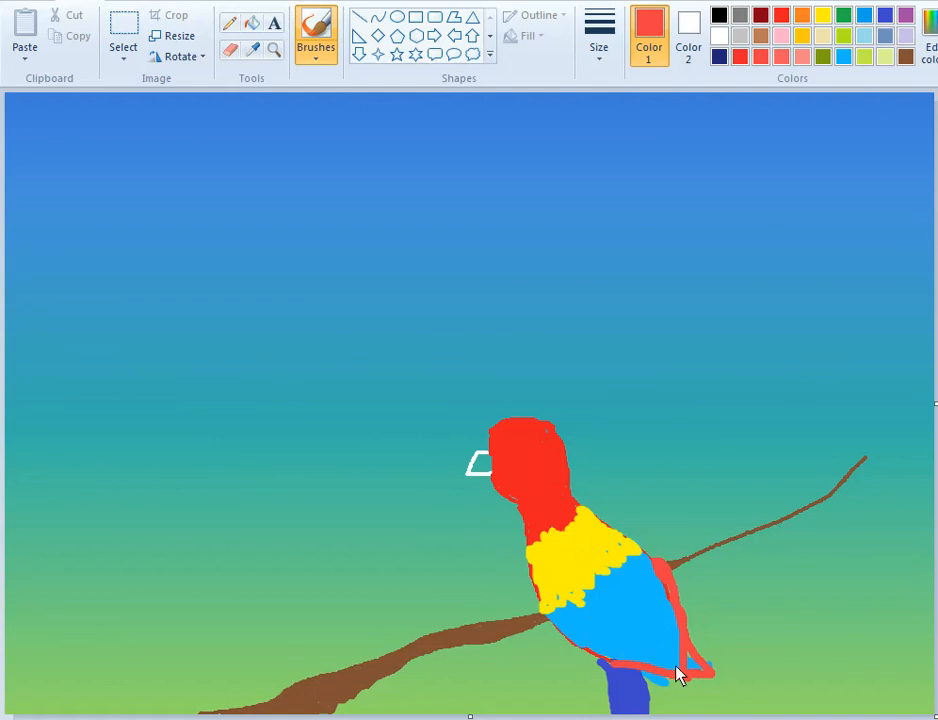
Extend the light blue fill out to the wing tip, leaving a thin light red edge along the back
click(844, 57)
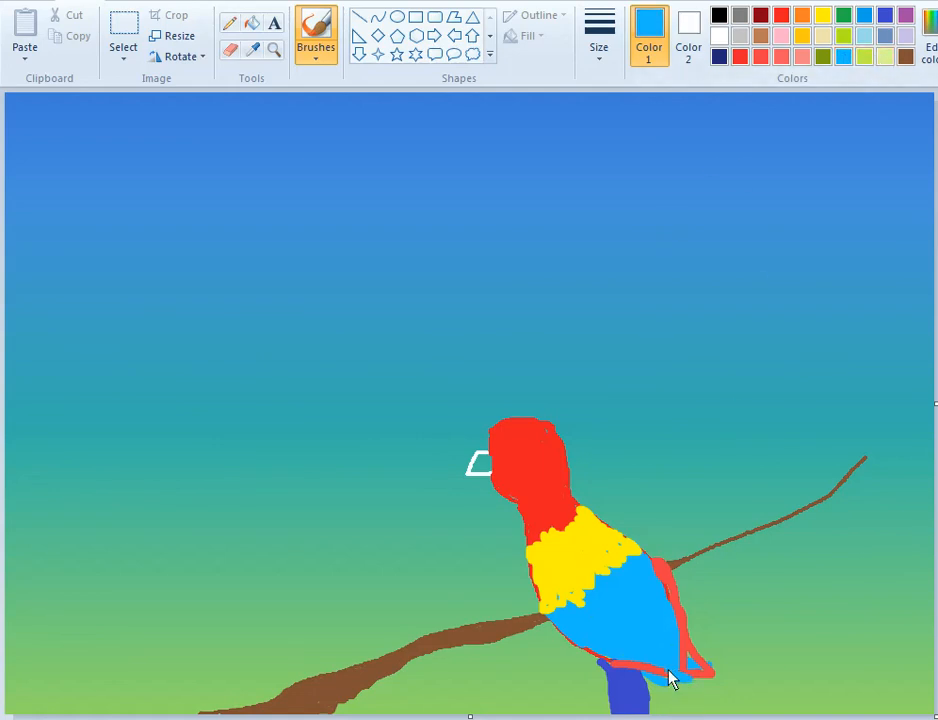
mouse_move(669, 671)
mouse_down()
mouse_move(669, 591)
mouse_move(645, 556)
mouse_move(661, 588)
mouse_up()
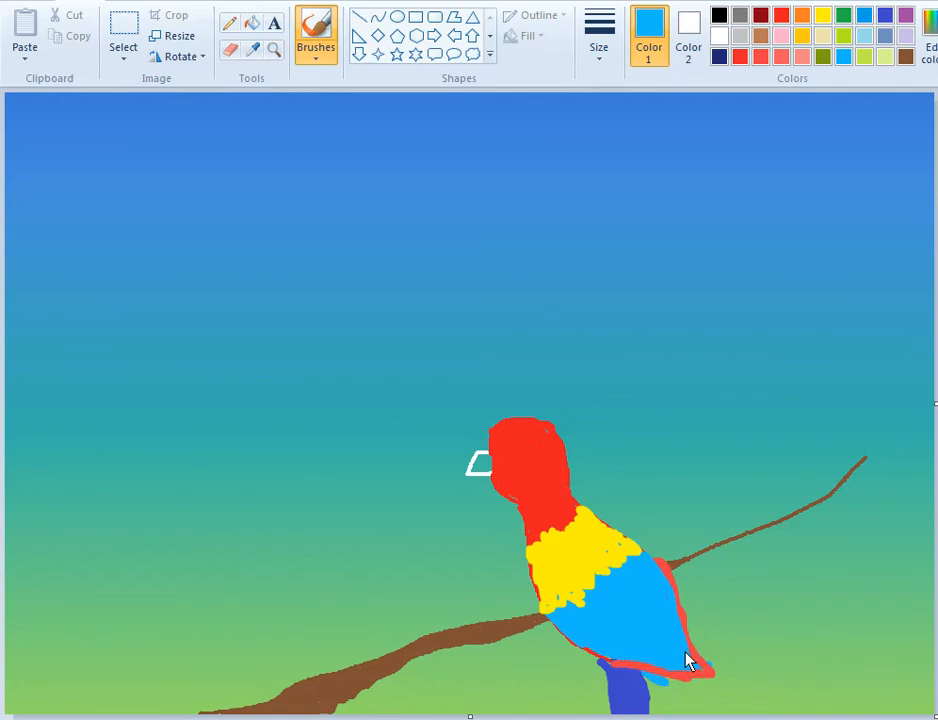
mouse_move(697, 680)
mouse_down()
mouse_move(607, 666)
mouse_move(636, 666)
mouse_up()
Paint a light red tail feather beside the indigo one and straighten their shared edge with indigo
click(759, 57)
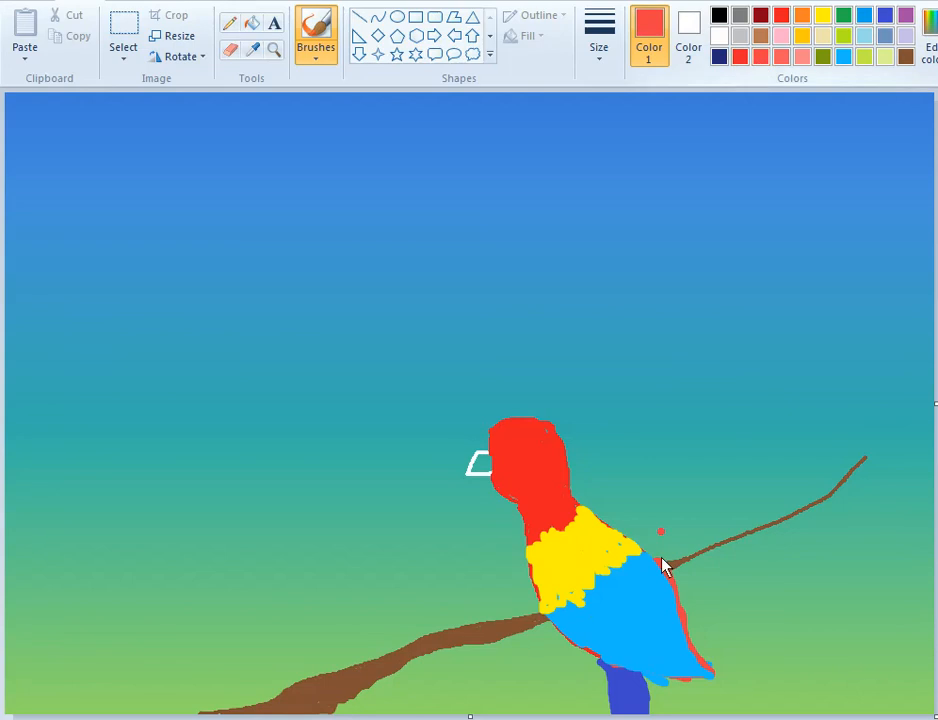
mouse_move(656, 693)
mouse_down()
mouse_move(649, 680)
mouse_move(660, 683)
mouse_move(660, 712)
mouse_move(670, 701)
mouse_move(666, 683)
mouse_move(677, 683)
mouse_up()
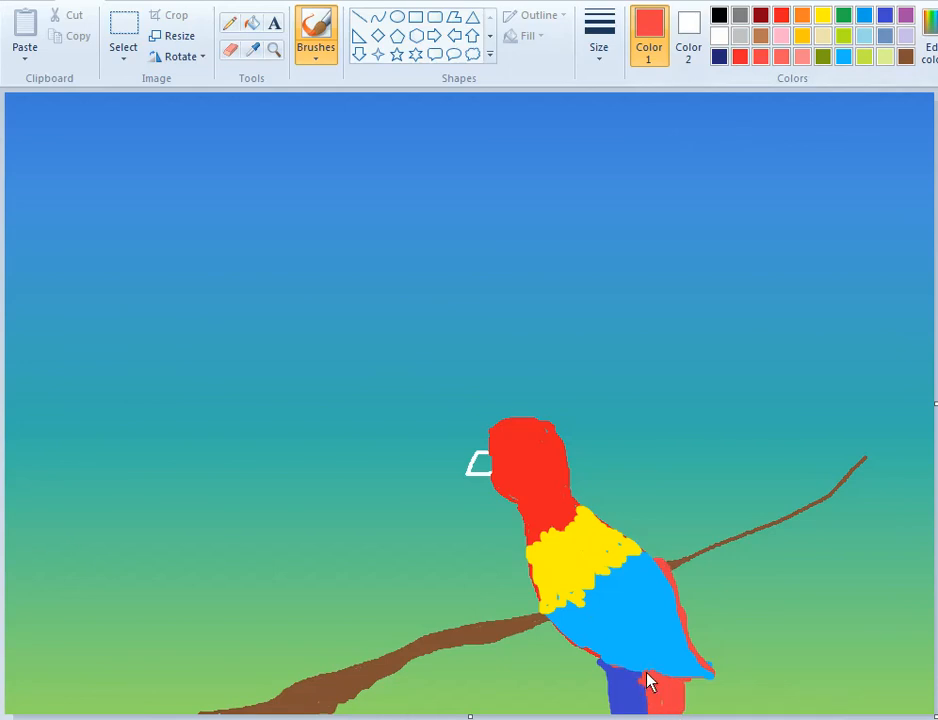
click(885, 17)
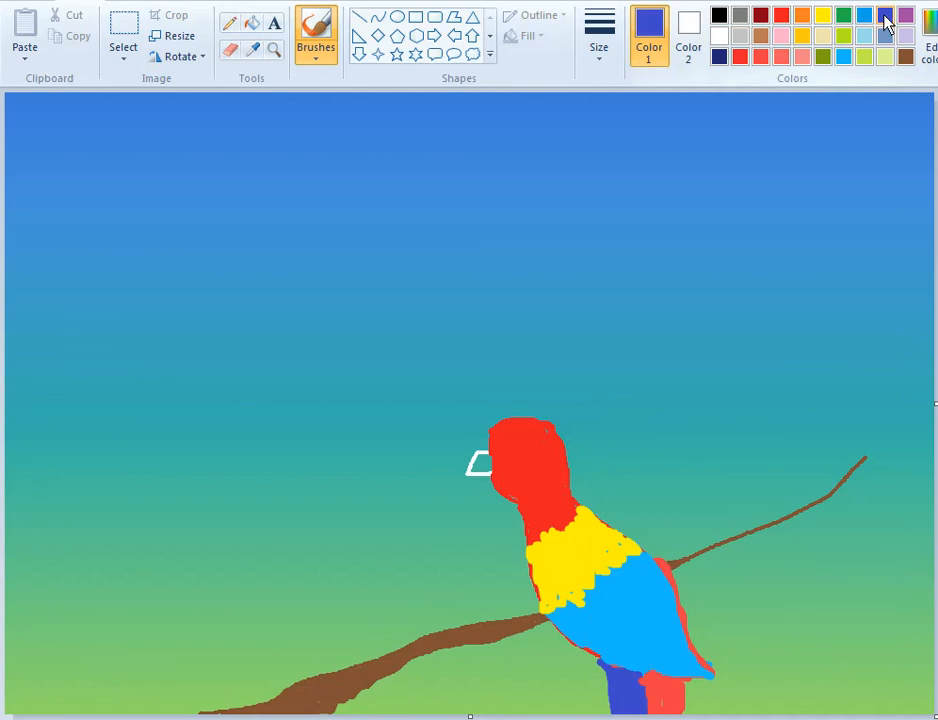
mouse_move(650, 687)
mouse_down()
mouse_move(649, 695)
mouse_move(643, 683)
mouse_move(645, 716)
mouse_up()
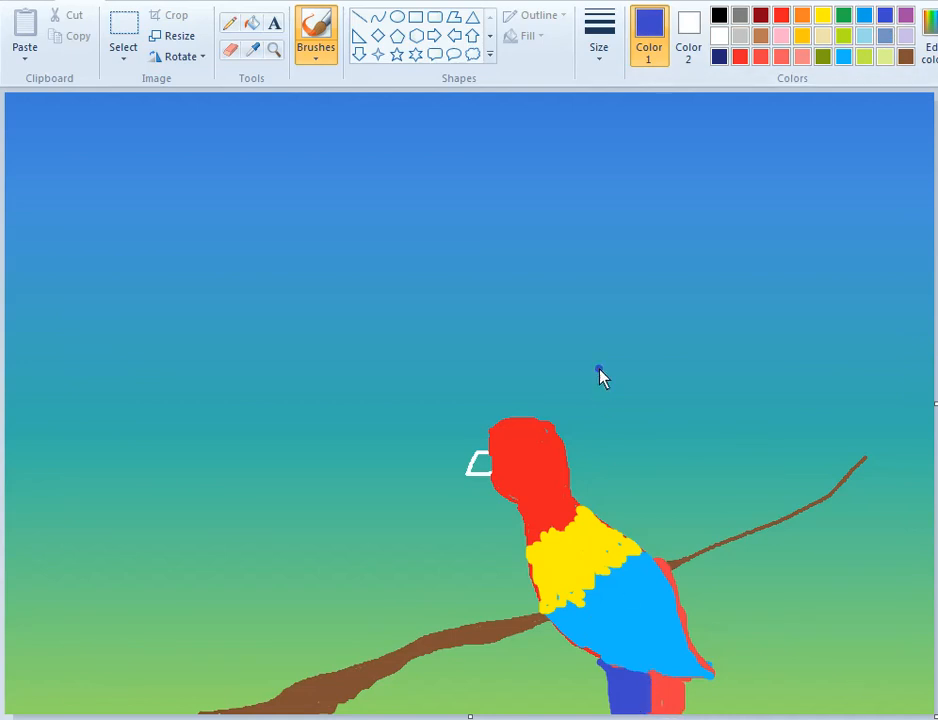
Fill the bird's beak with white, undoing the strokes that miss its shape
click(719, 35)
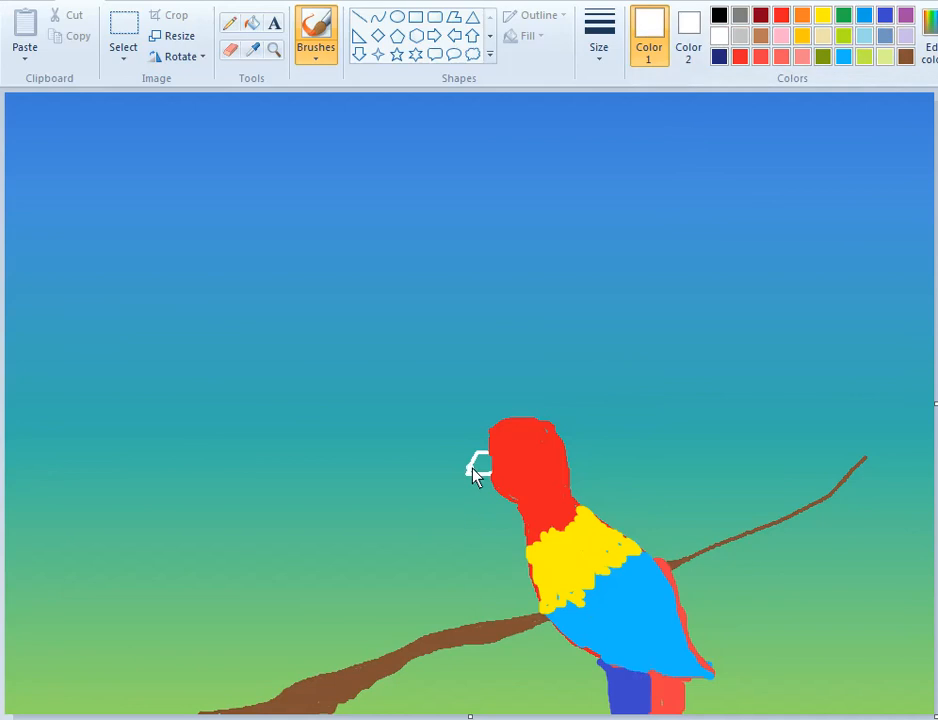
drag(484, 470, 477, 476)
drag(494, 465, 478, 462)
key(ctrl+z)
key(ctrl+z)
drag(478, 475, 492, 472)
Paint a small white eye on the bird's head with a black pupil inside it
click(511, 427)
click(516, 448)
mouse_move(523, 451)
mouse_down()
mouse_move(517, 443)
mouse_move(525, 459)
mouse_up()
click(720, 16)
drag(523, 444, 516, 449)
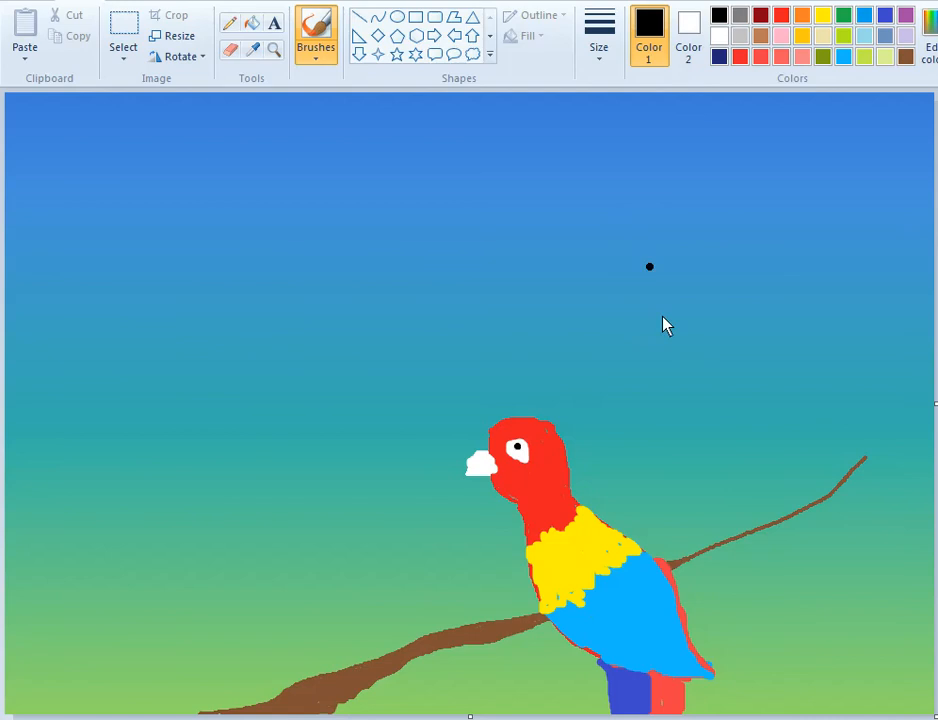
Add light red highlight strokes along the front of the bird's neck with the Pencil
click(230, 26)
click(763, 57)
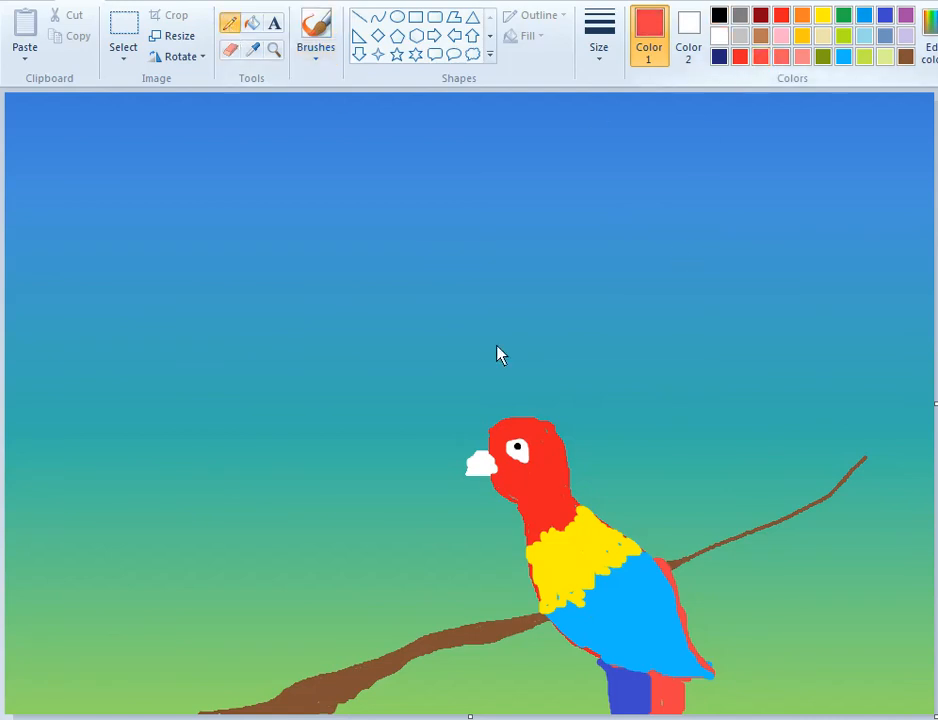
mouse_move(538, 530)
mouse_down()
mouse_move(530, 507)
mouse_move(538, 525)
mouse_up()
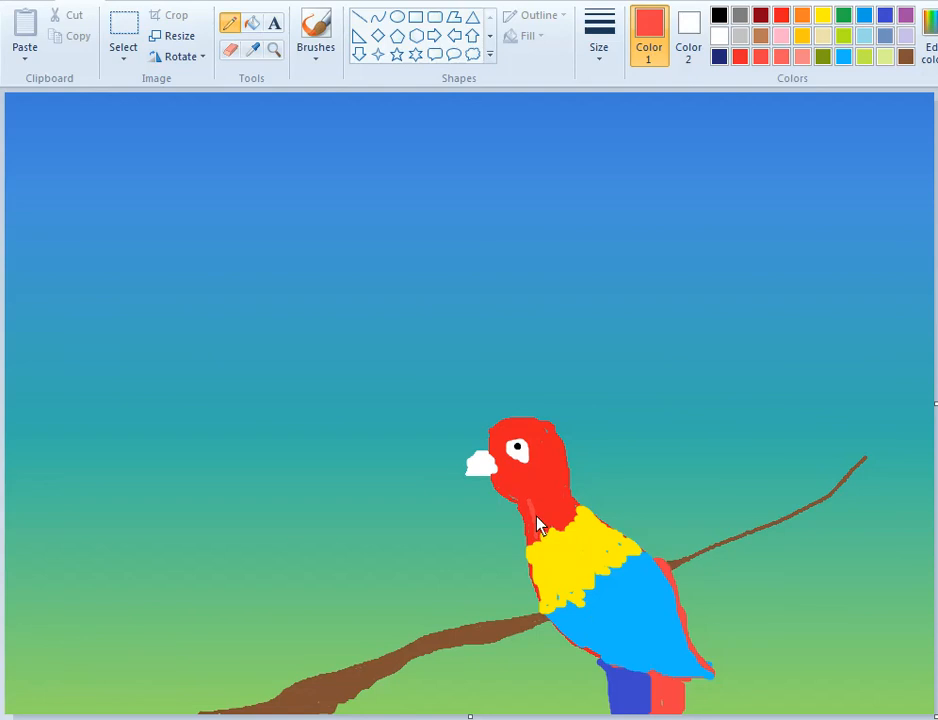
Mix a darker red, RGB 197, 16, 26, as Color 1
click(781, 16)
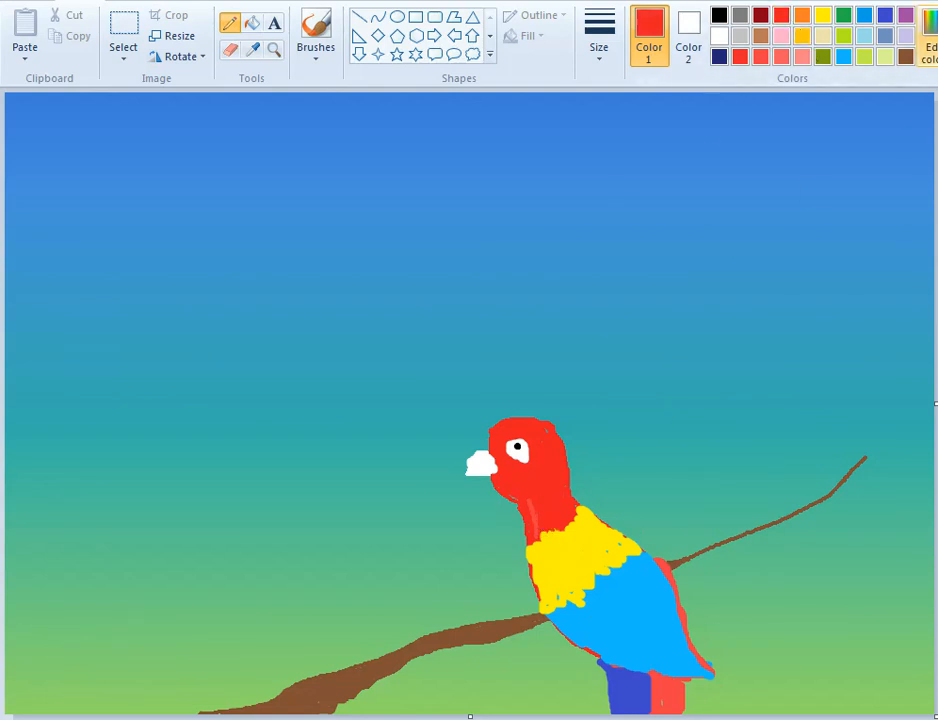
click(930, 50)
click(795, 404)
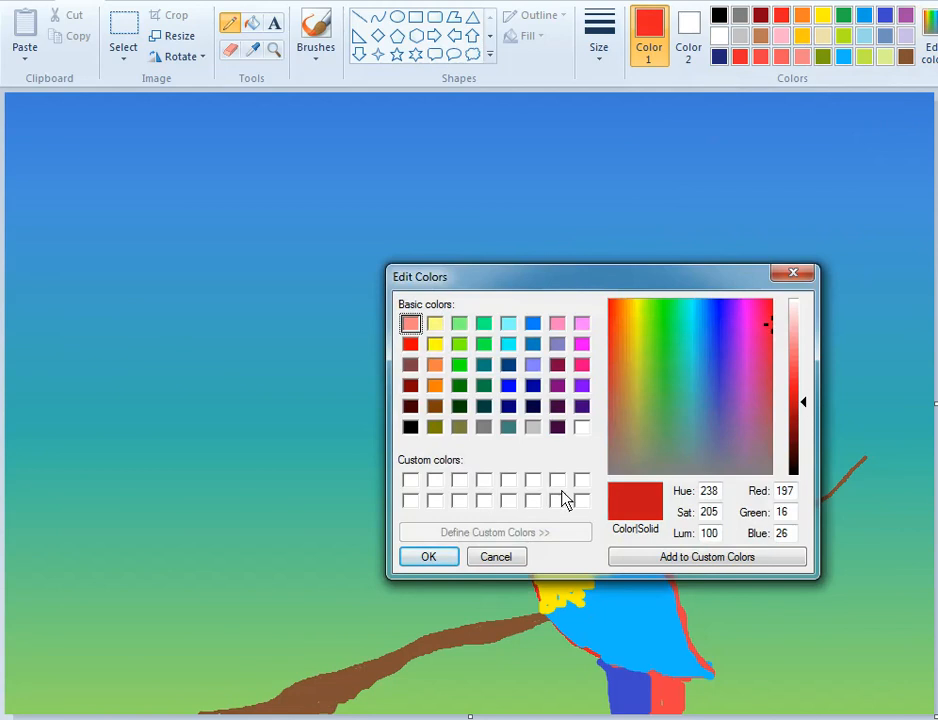
click(427, 557)
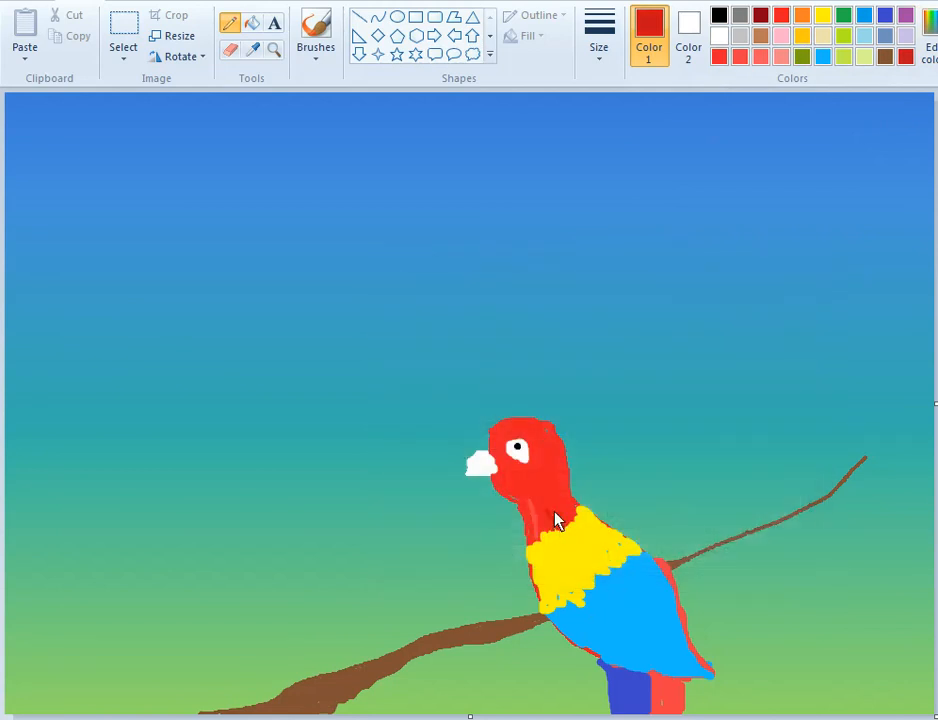
Try to shade the back of the bird's lower neck with dark red Pencil strokes
drag(557, 512, 567, 520)
key(ctrl+z)
key(ctrl+z)
mouse_move(541, 516)
mouse_down()
mouse_move(544, 530)
mouse_move(559, 509)
mouse_move(565, 521)
mouse_up()
Draw fine dark red feather strokes across the lower neck using the Brush at its second-thinnest size
click(316, 32)
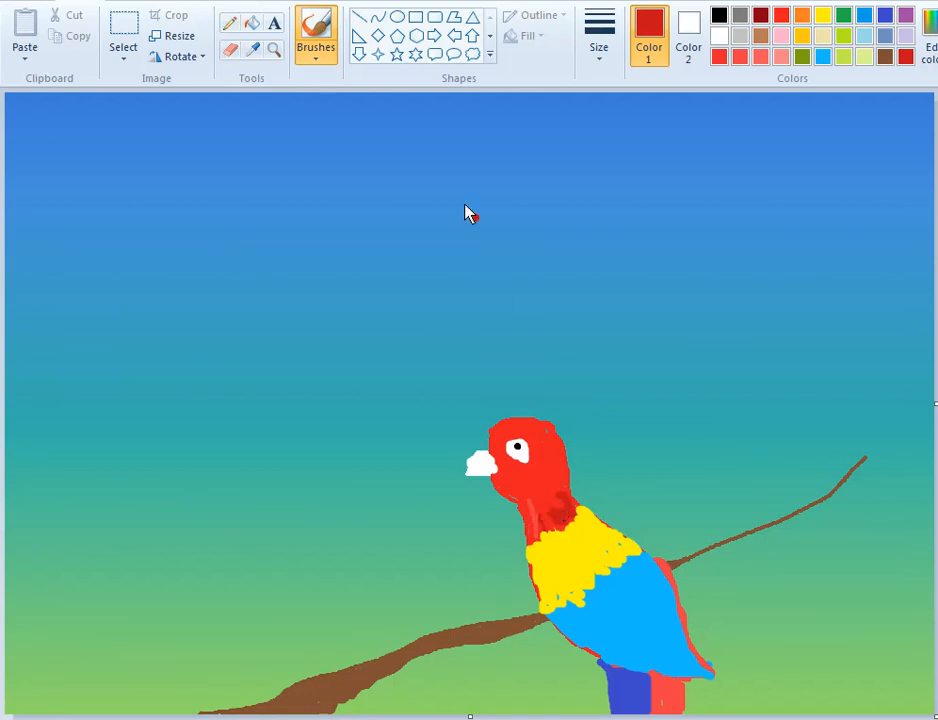
click(607, 63)
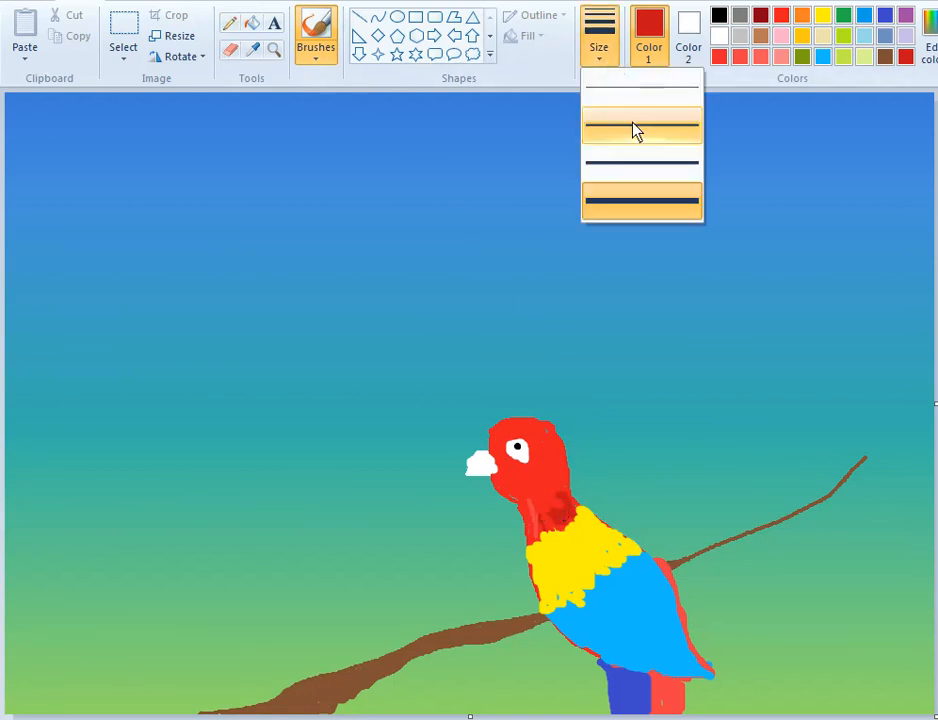
click(640, 138)
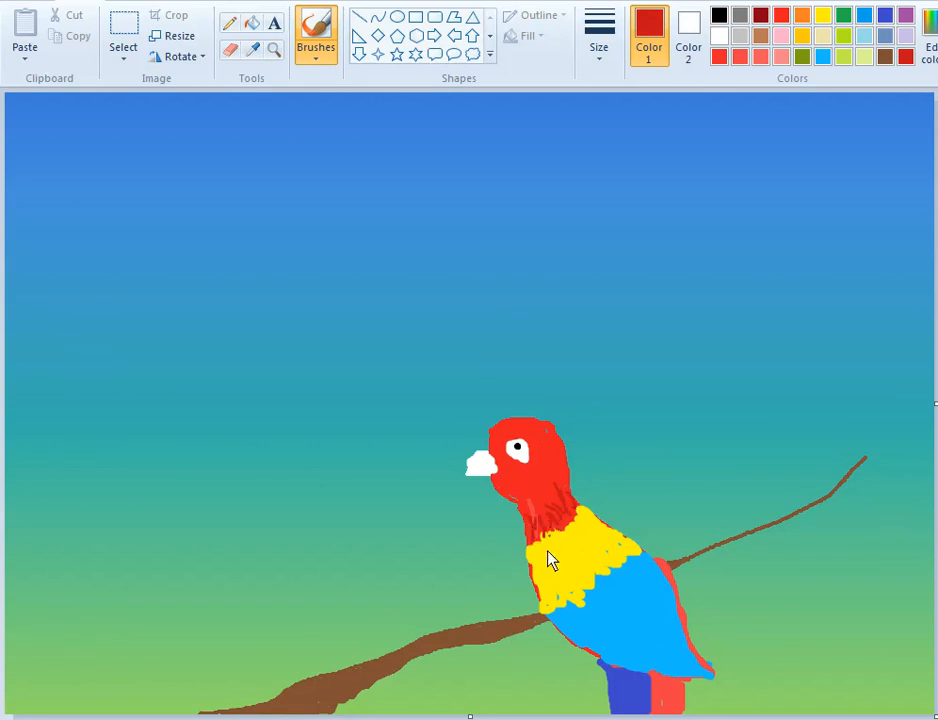
Mix a darker shade of the palette's yellow as Color 1
click(824, 17)
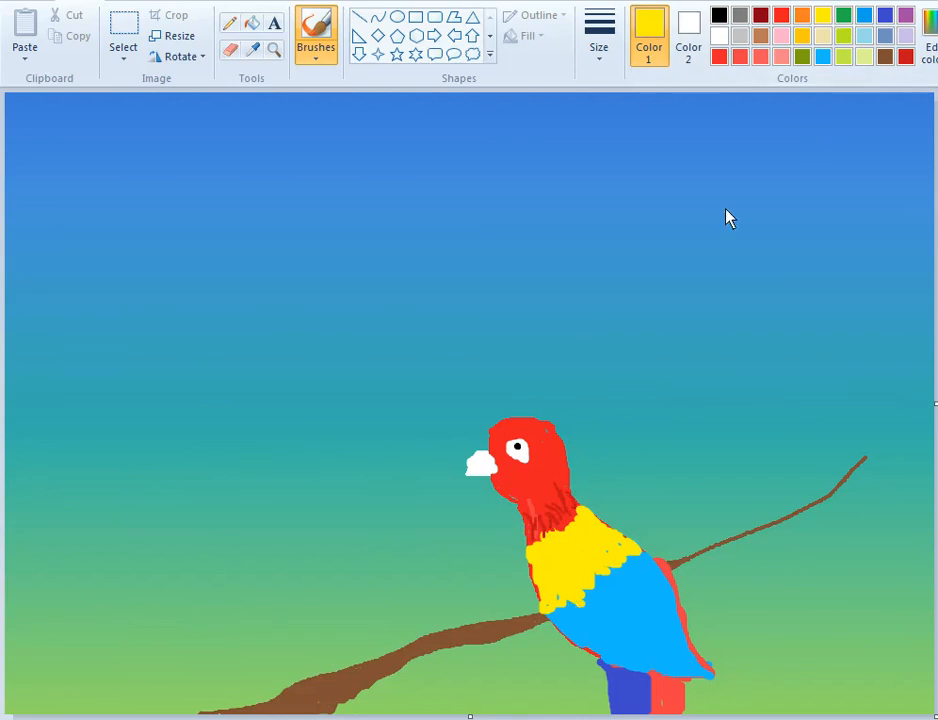
click(928, 55)
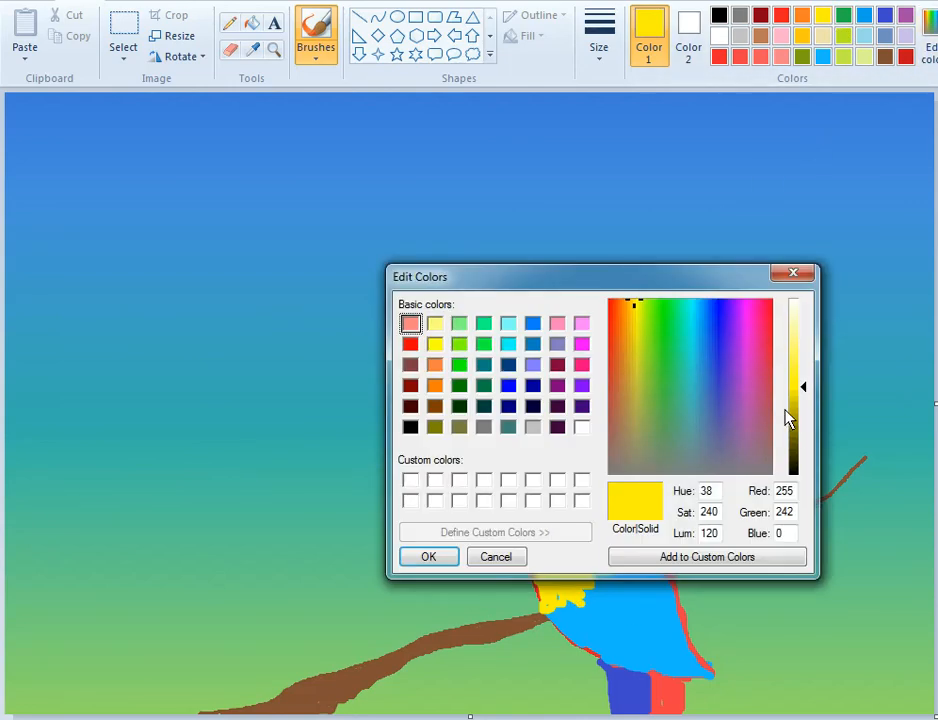
click(790, 418)
click(432, 557)
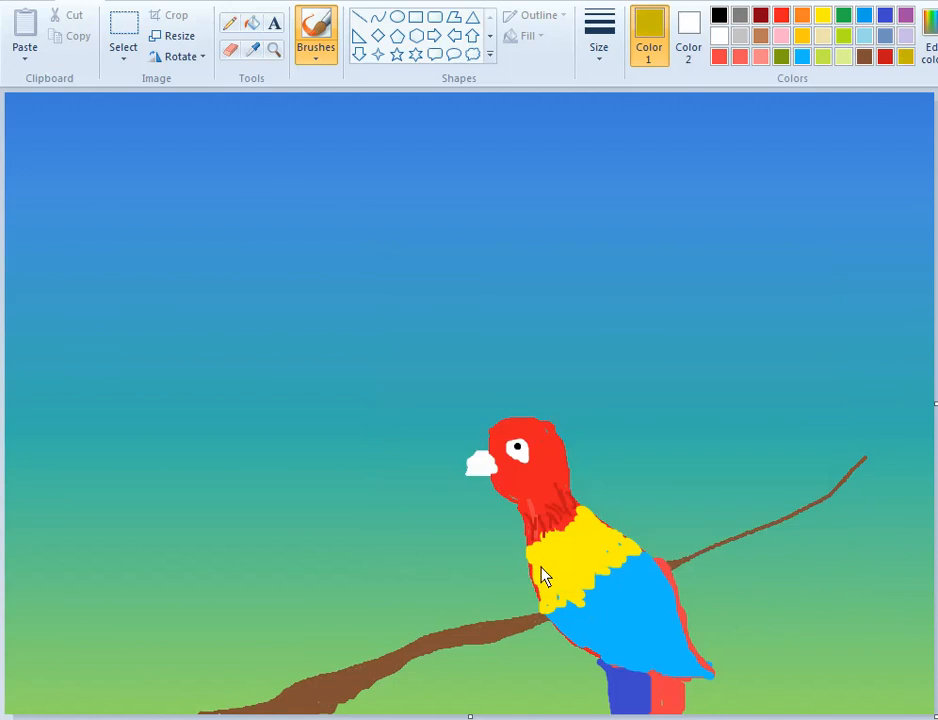
Draw fine dark yellow feather strokes across the bird's yellow shoulder band with the Brush
key(ctrl+z)
mouse_move(568, 569)
mouse_down()
mouse_move(588, 586)
mouse_move(604, 577)
mouse_up()
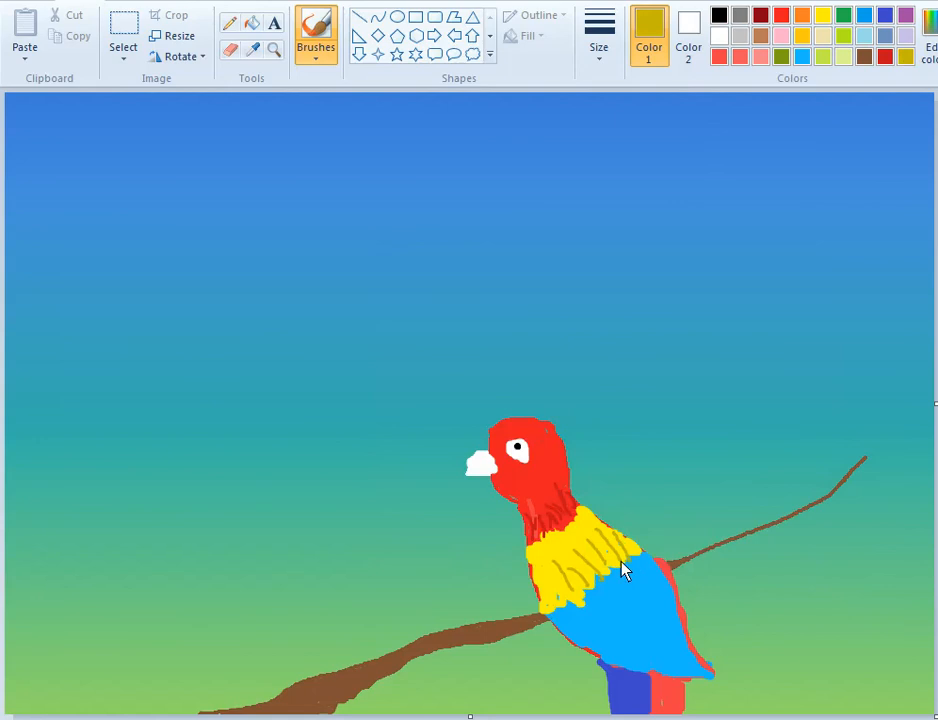
drag(543, 566, 555, 590)
mouse_move(561, 562)
mouse_down()
mouse_move(579, 600)
mouse_move(567, 590)
mouse_move(572, 600)
mouse_move(574, 551)
mouse_move(593, 586)
mouse_move(595, 561)
mouse_move(606, 568)
mouse_move(580, 555)
mouse_move(602, 565)
mouse_move(634, 561)
mouse_move(609, 559)
mouse_up()
Try to shade the lower part of the blue wing with indigo Brush strokes
click(884, 15)
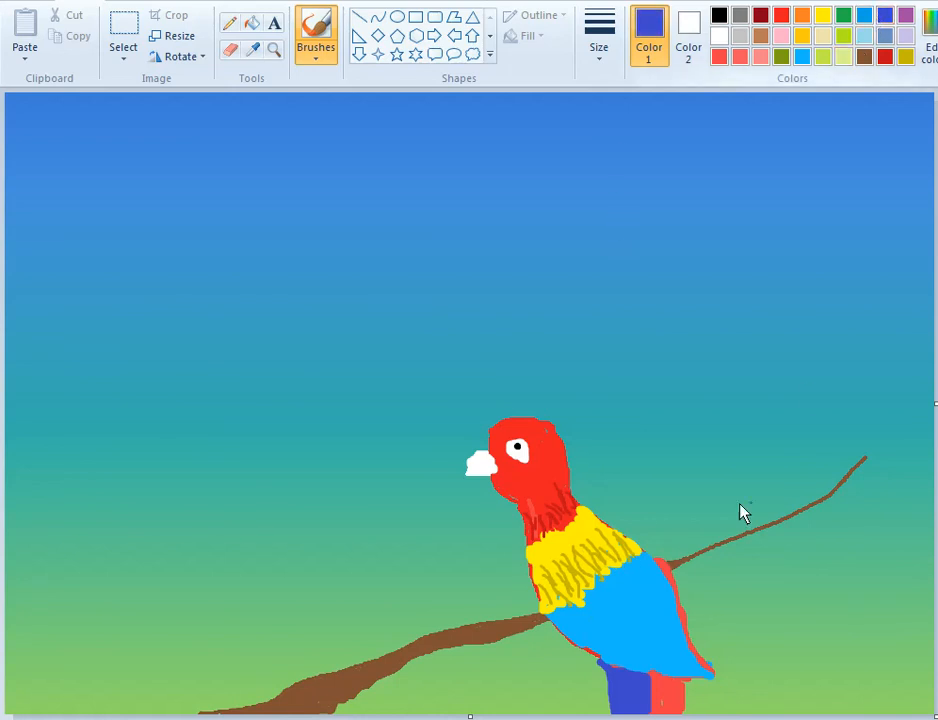
mouse_move(585, 635)
mouse_down()
mouse_move(640, 671)
mouse_move(598, 655)
mouse_move(582, 627)
mouse_move(613, 653)
mouse_up()
click(600, 36)
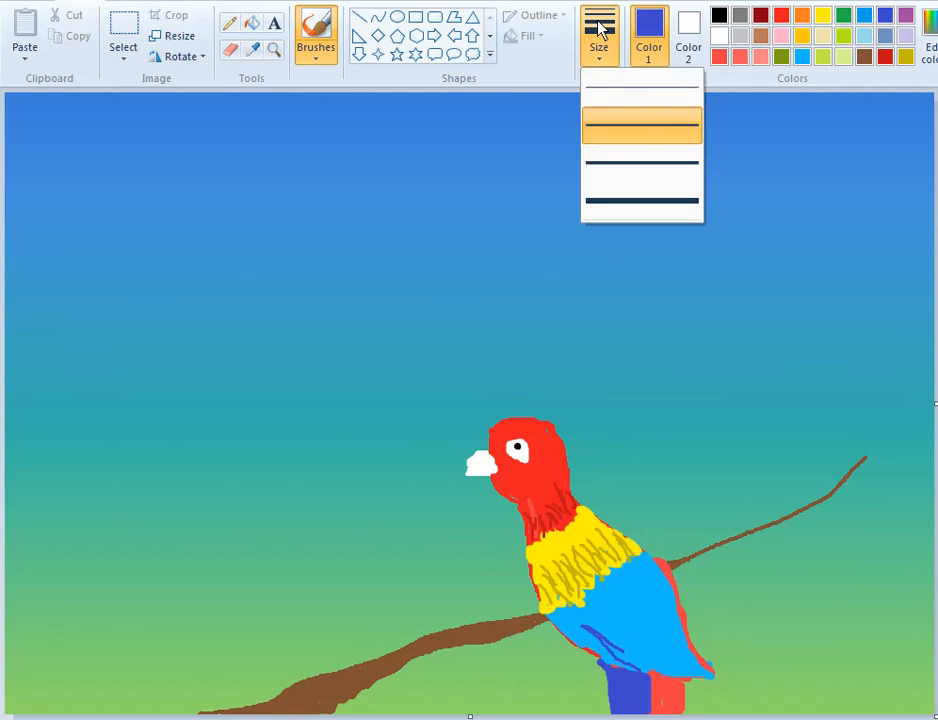
click(650, 162)
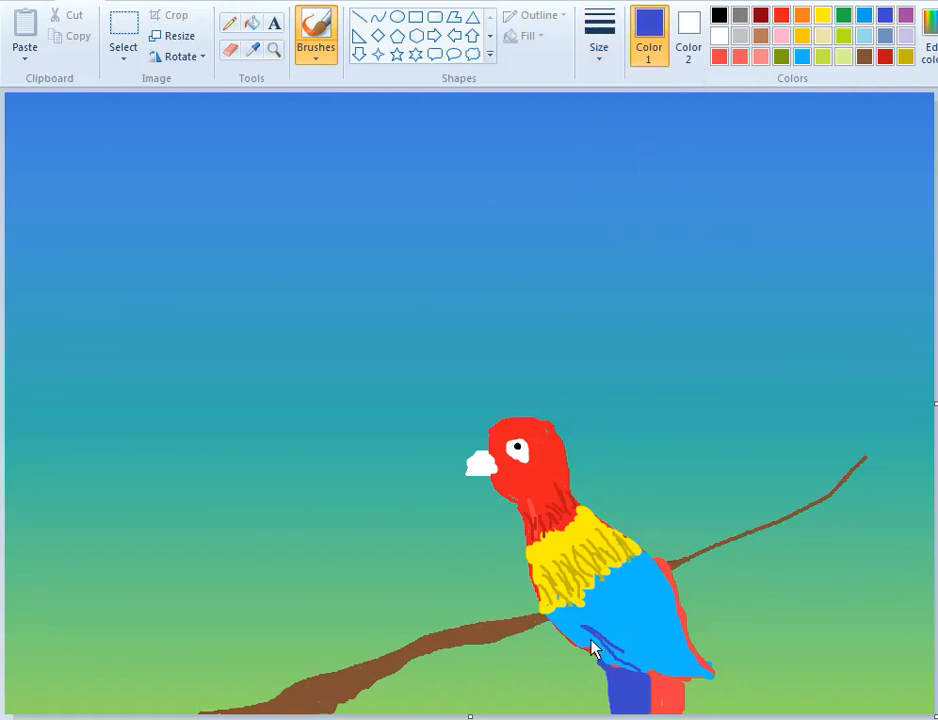
mouse_move(591, 648)
mouse_down()
mouse_move(625, 666)
mouse_move(598, 642)
mouse_move(578, 642)
mouse_move(604, 655)
mouse_move(585, 621)
mouse_move(675, 677)
mouse_move(627, 638)
mouse_move(645, 658)
mouse_move(610, 657)
mouse_move(657, 668)
mouse_move(625, 661)
mouse_move(618, 641)
mouse_move(641, 639)
mouse_move(601, 630)
mouse_move(646, 645)
mouse_move(605, 607)
mouse_move(652, 633)
mouse_move(614, 621)
mouse_up()
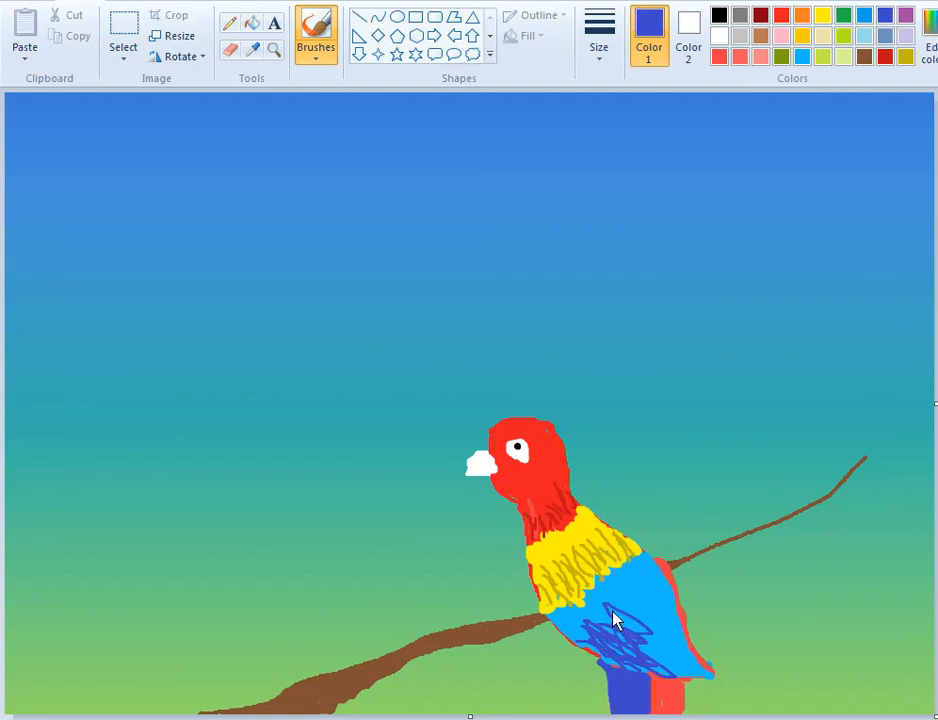
key(ctrl+z)
key(ctrl+z)
key(ctrl+z)
key(ctrl+z)
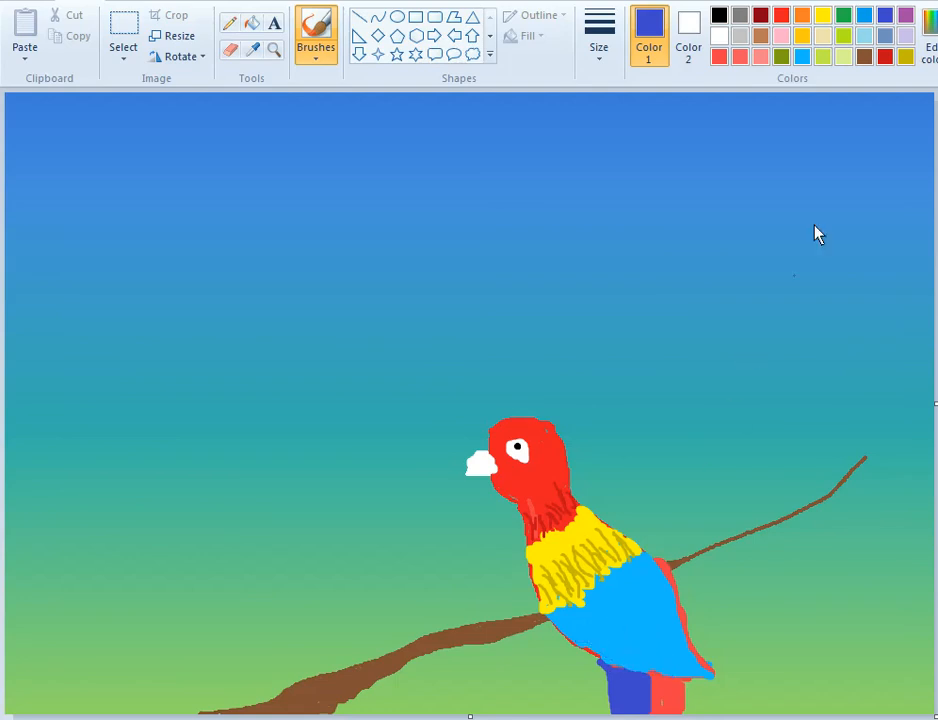
Mix a medium blue, RGB 0, 108, 217, and draw feather strokes over the lower half of the blue wing
click(927, 58)
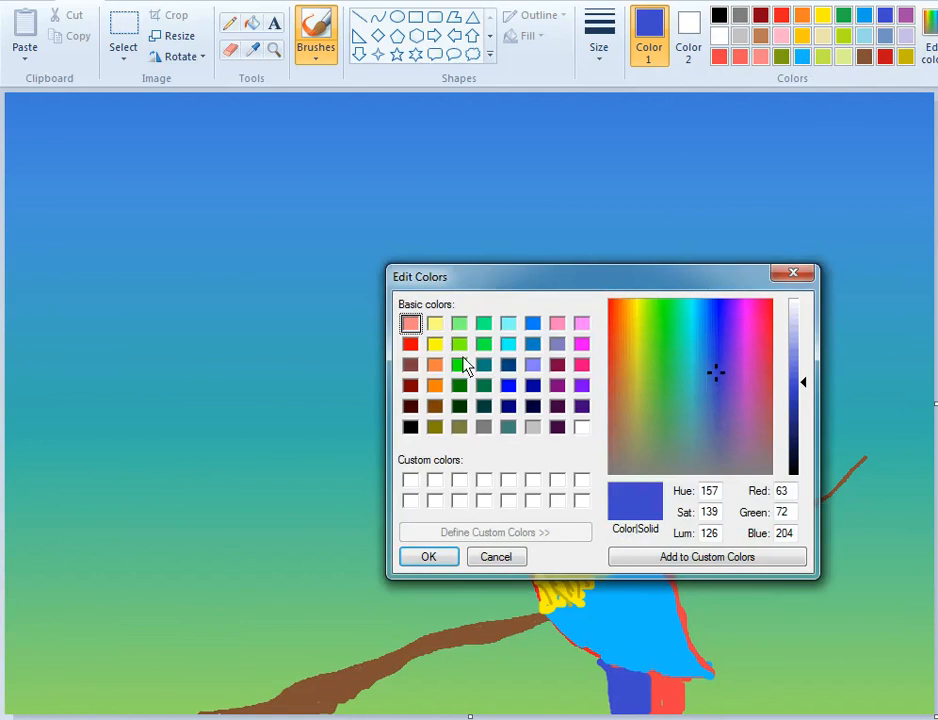
click(532, 324)
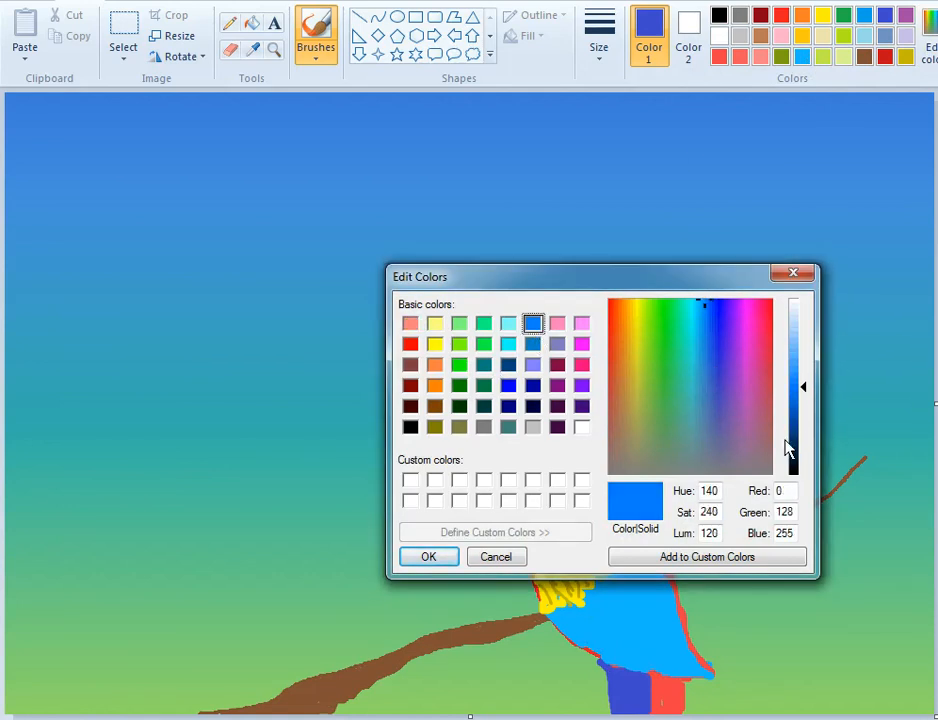
click(795, 415)
click(428, 557)
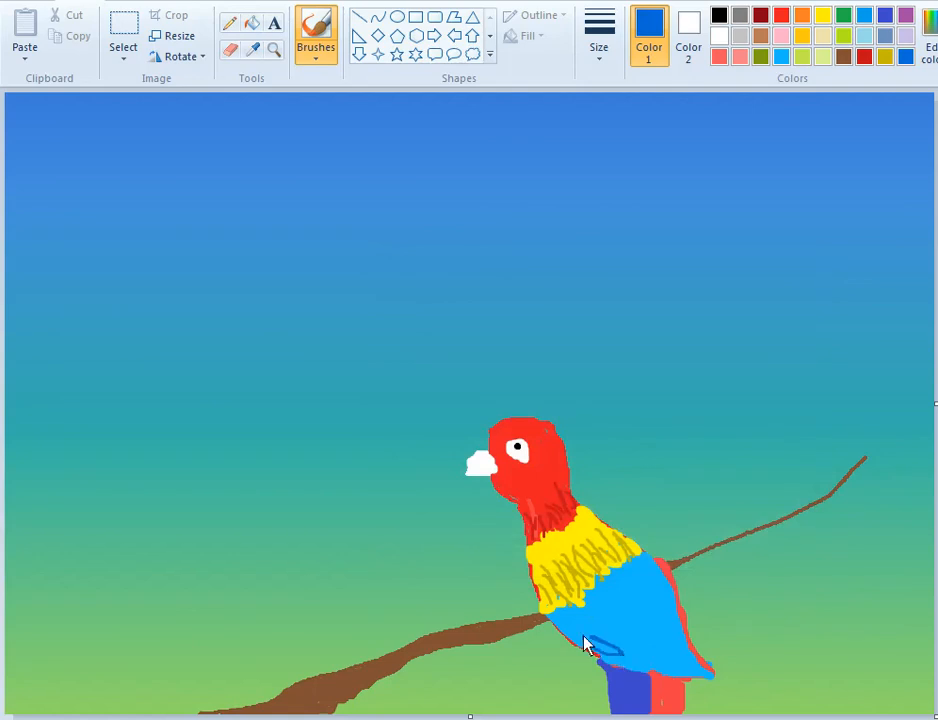
mouse_move(586, 645)
mouse_down()
mouse_move(642, 669)
mouse_move(591, 619)
mouse_move(587, 629)
mouse_move(639, 658)
mouse_move(572, 630)
mouse_move(646, 669)
mouse_move(581, 626)
mouse_move(687, 671)
mouse_move(634, 649)
mouse_move(606, 624)
mouse_move(614, 625)
mouse_move(690, 668)
mouse_move(612, 622)
mouse_move(688, 670)
mouse_move(634, 634)
mouse_up()
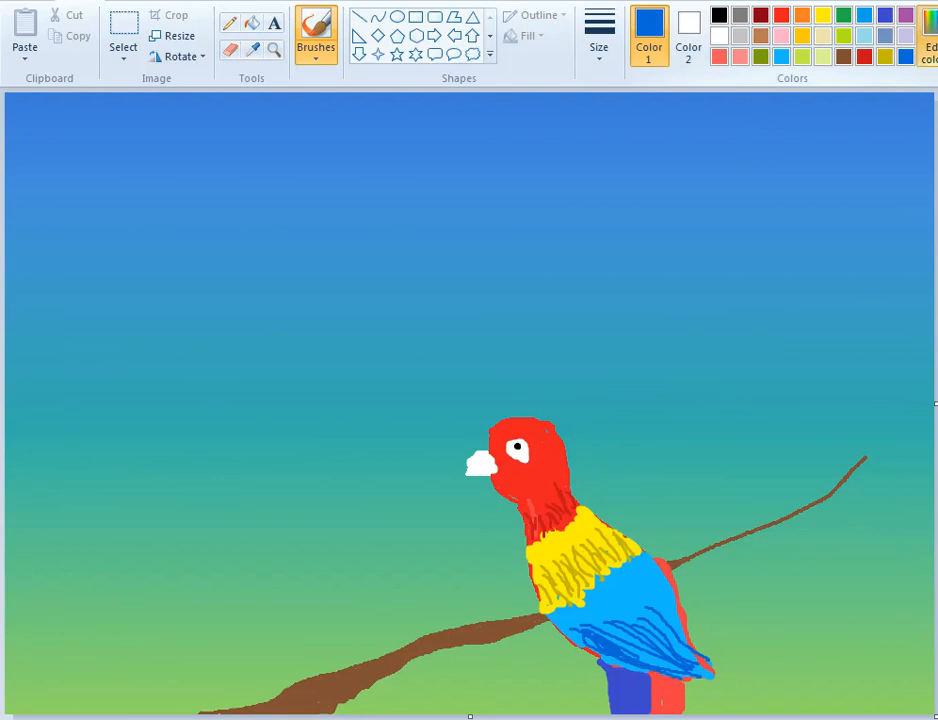
Shade the indigo tail feather with a newly mixed dark navy and the red tail feather with the palette's dark red
click(926, 45)
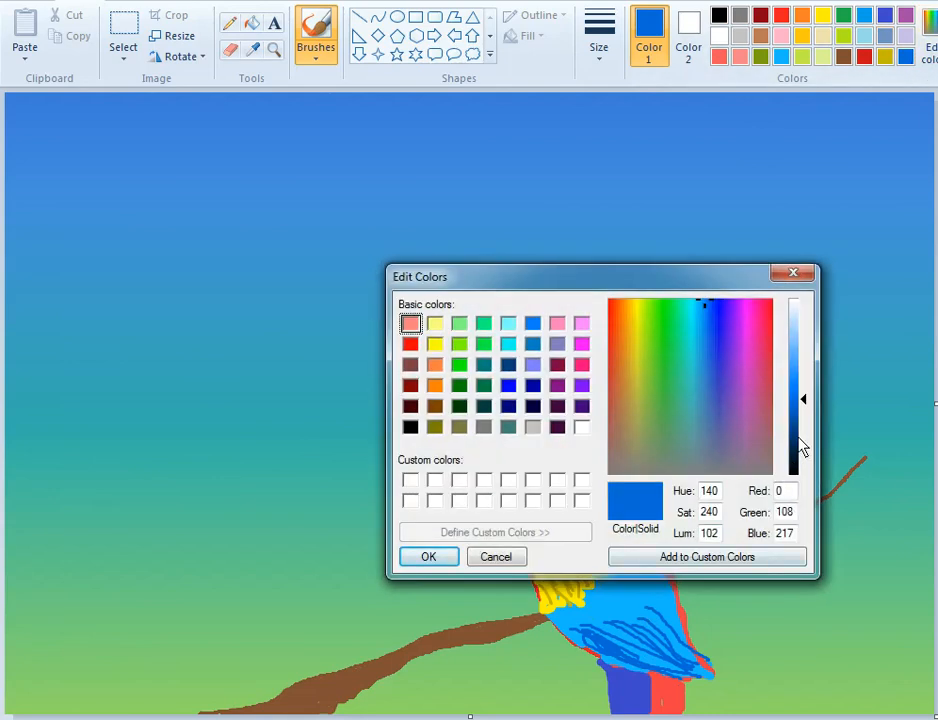
click(798, 436)
click(428, 557)
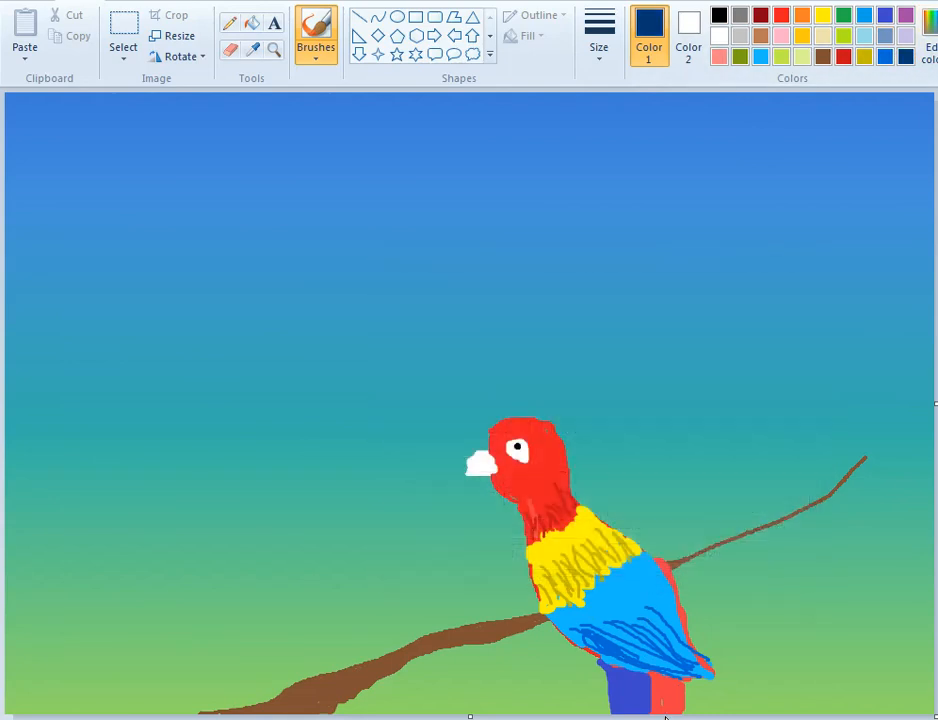
mouse_move(617, 697)
mouse_down()
mouse_move(595, 659)
mouse_move(616, 708)
mouse_move(617, 687)
mouse_move(619, 711)
mouse_move(619, 684)
mouse_move(628, 695)
mouse_move(628, 714)
mouse_move(631, 666)
mouse_move(633, 704)
mouse_move(619, 669)
mouse_move(636, 716)
mouse_up()
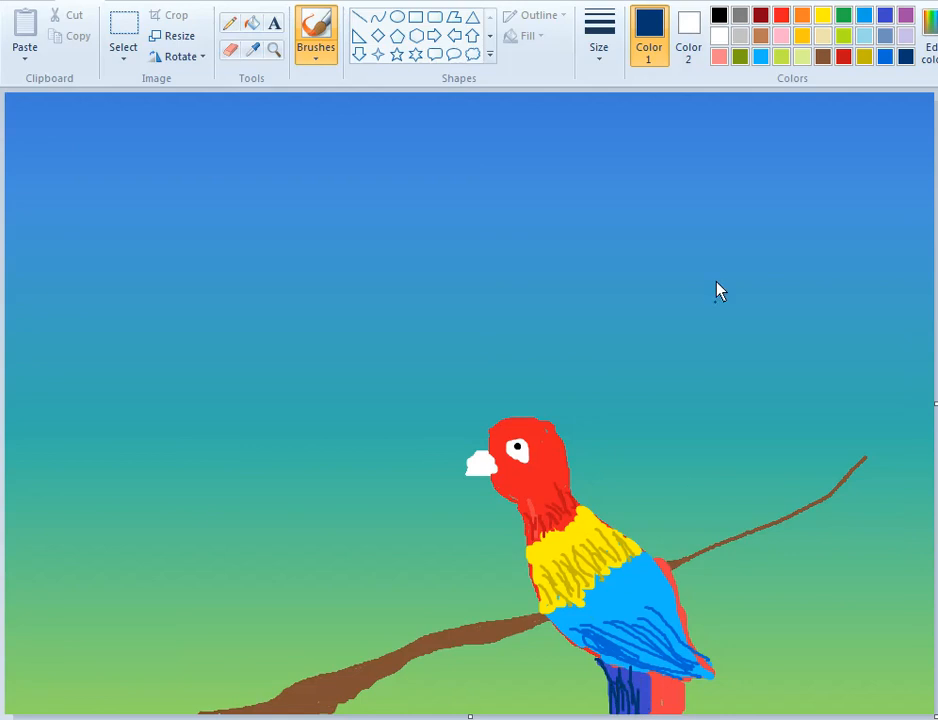
click(843, 56)
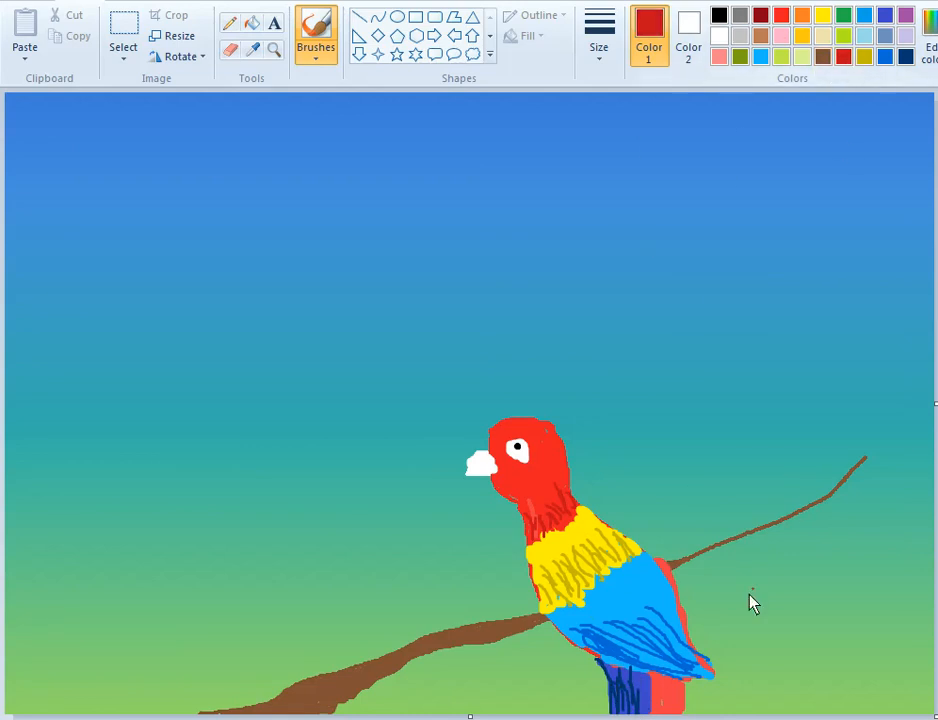
mouse_move(663, 713)
mouse_down()
mouse_move(666, 679)
mouse_move(671, 706)
mouse_move(672, 681)
mouse_move(663, 713)
mouse_up()
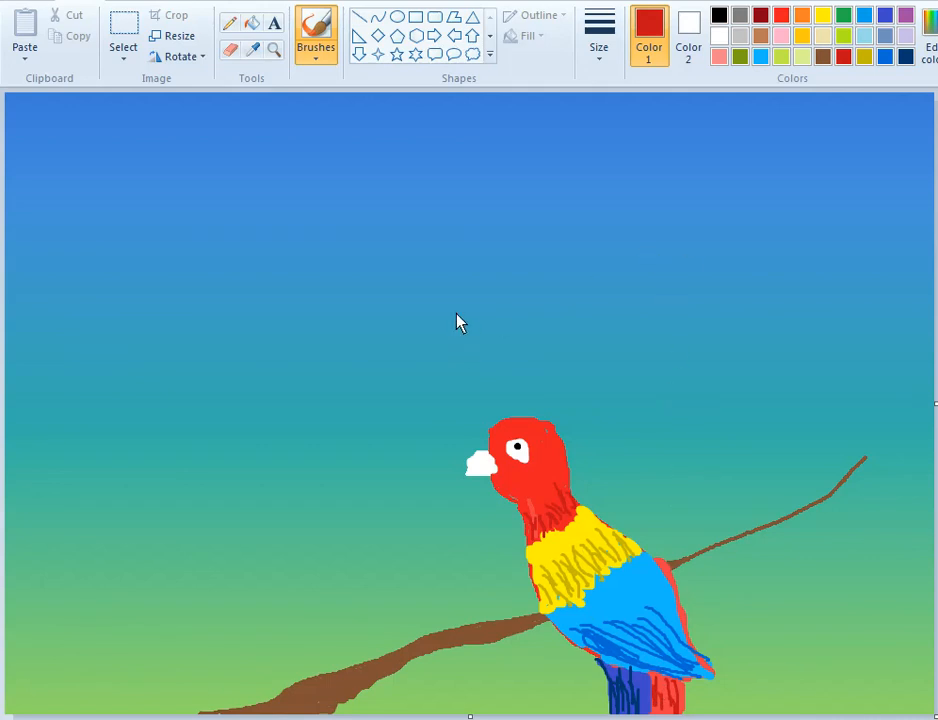
Draw a forked brown twig beneath the branch in front of the bird, using the second-thickest Brush size
click(822, 58)
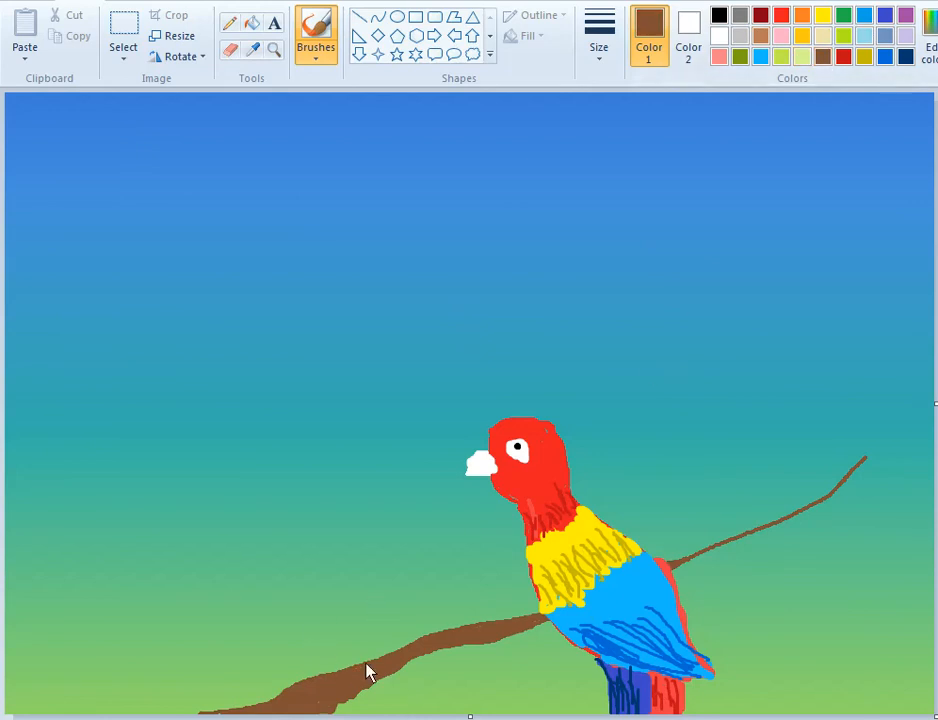
click(600, 45)
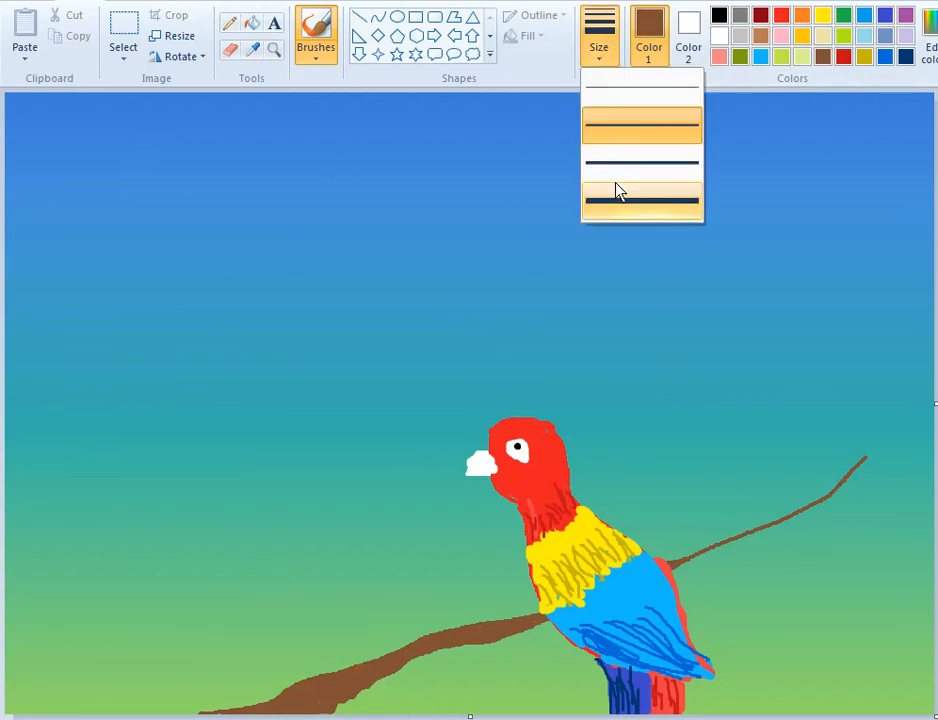
click(620, 167)
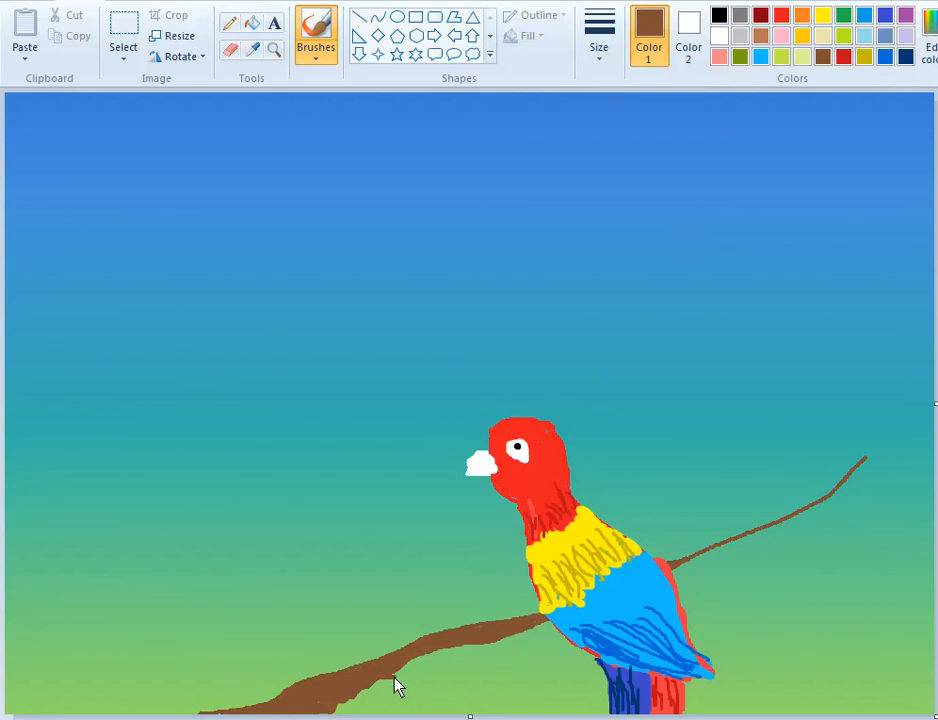
drag(395, 678, 463, 701)
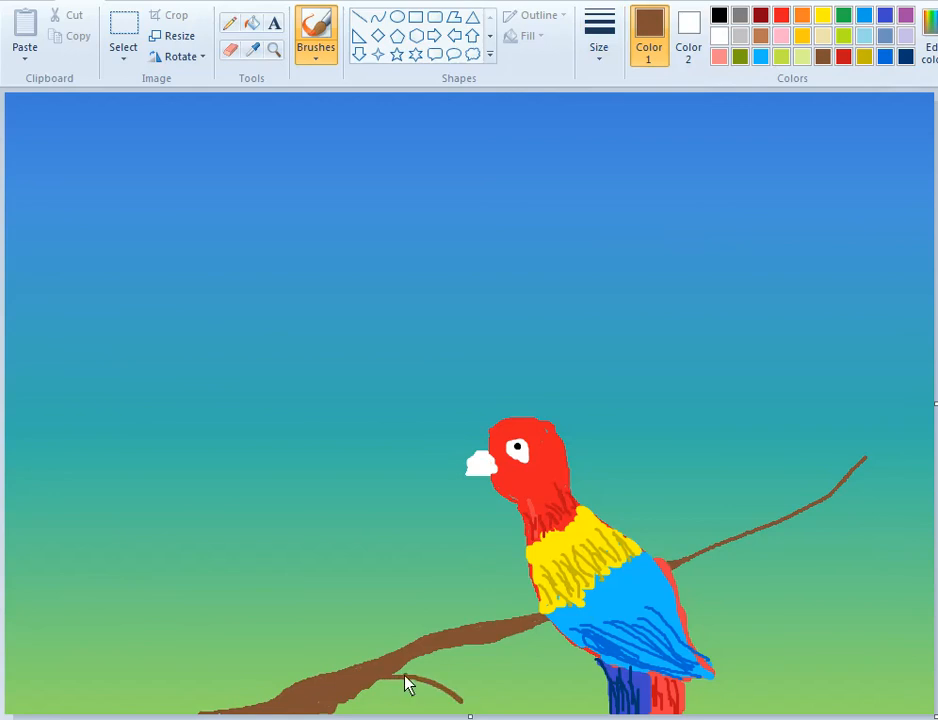
mouse_move(385, 671)
mouse_down()
mouse_move(477, 689)
mouse_move(517, 684)
mouse_up()
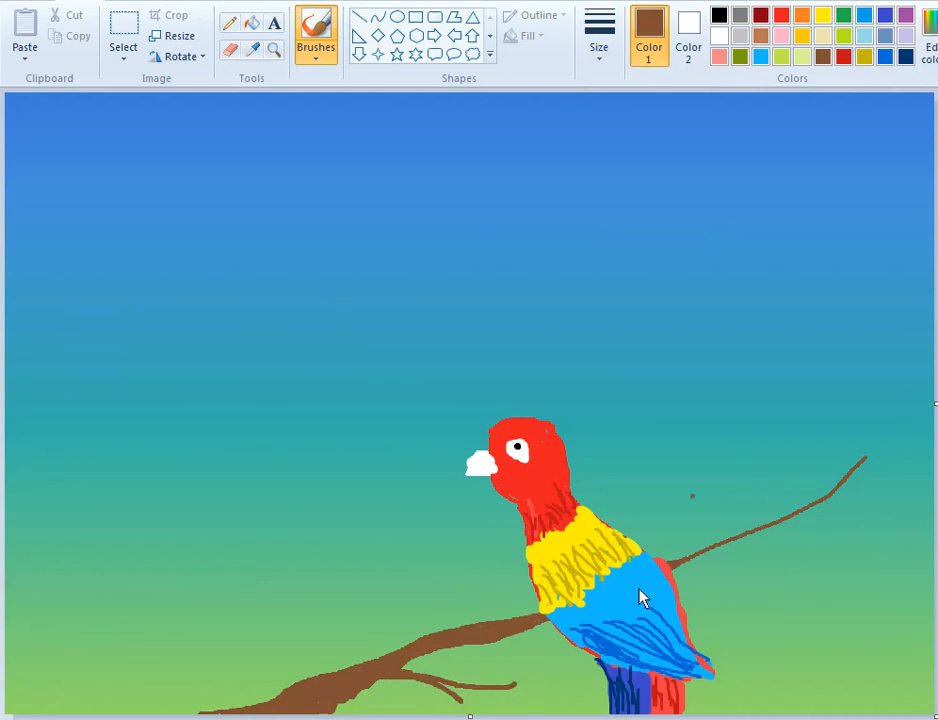
Draw brown forking twigs growing upward from the branch behind the bird
mouse_move(375, 719)
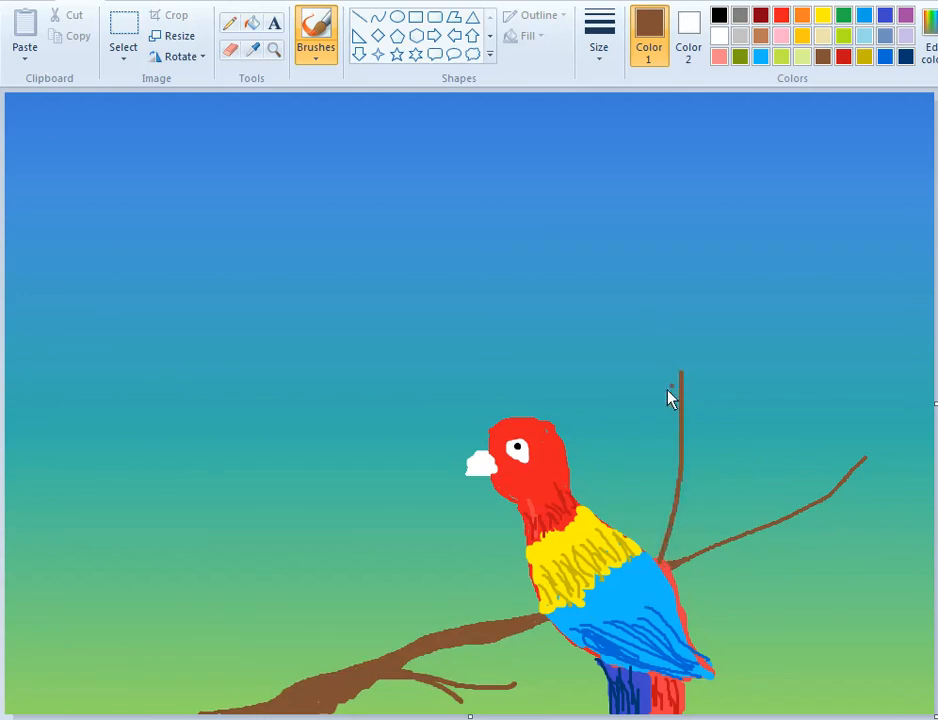
drag(662, 436, 678, 470)
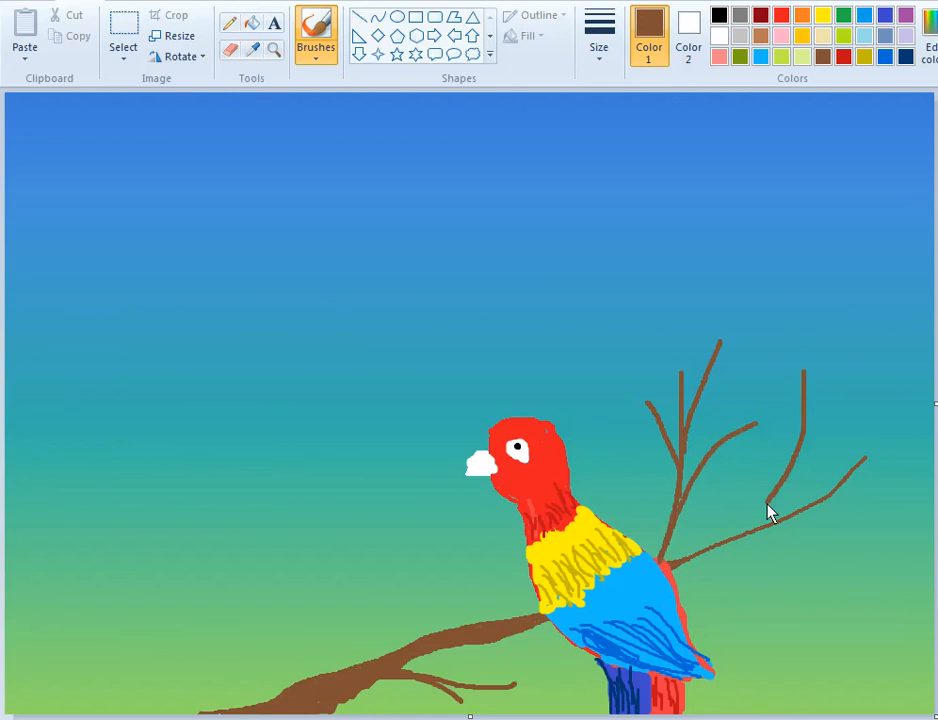
drag(752, 443, 752, 491)
drag(770, 349, 789, 375)
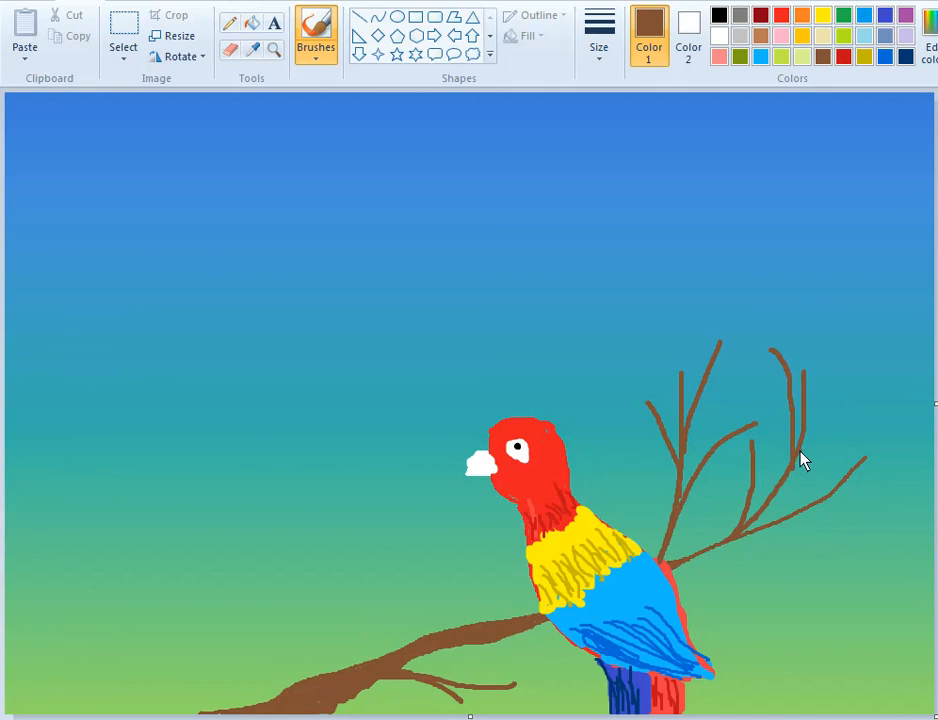
key(ctrl+z)
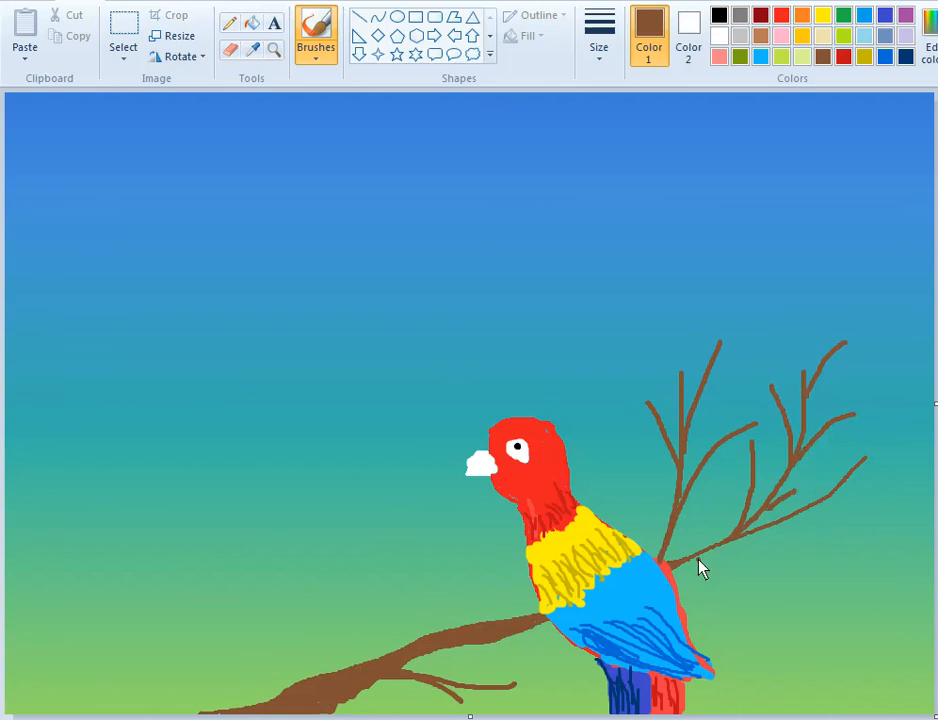
Add brown side twigs spreading outward and hanging down from the branch behind the bird's back
drag(671, 557, 779, 556)
key(ctrl+z)
drag(771, 556, 854, 545)
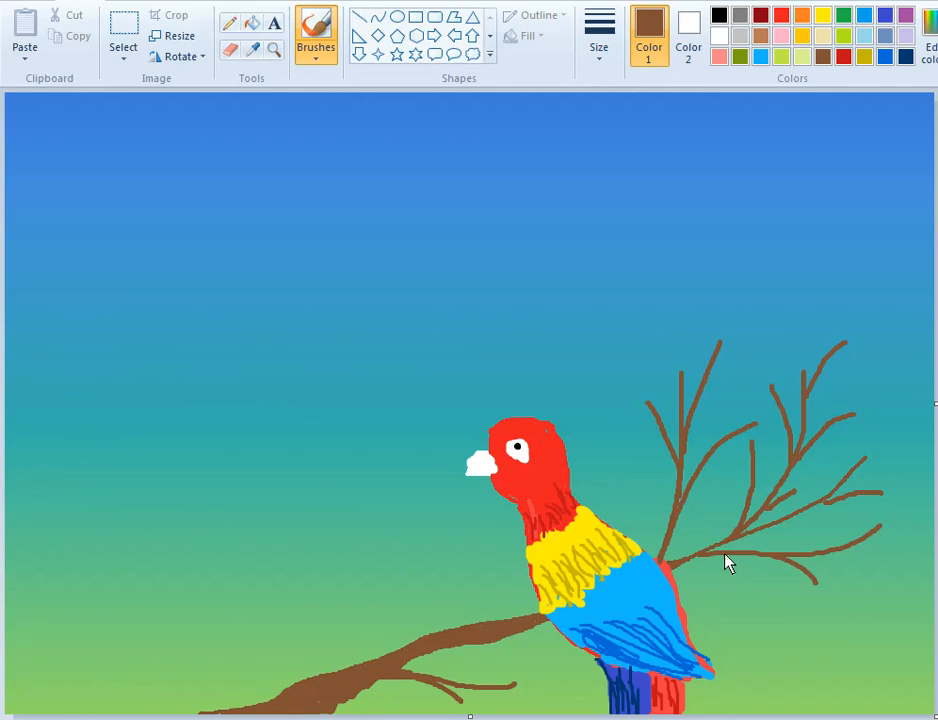
drag(727, 556, 800, 587)
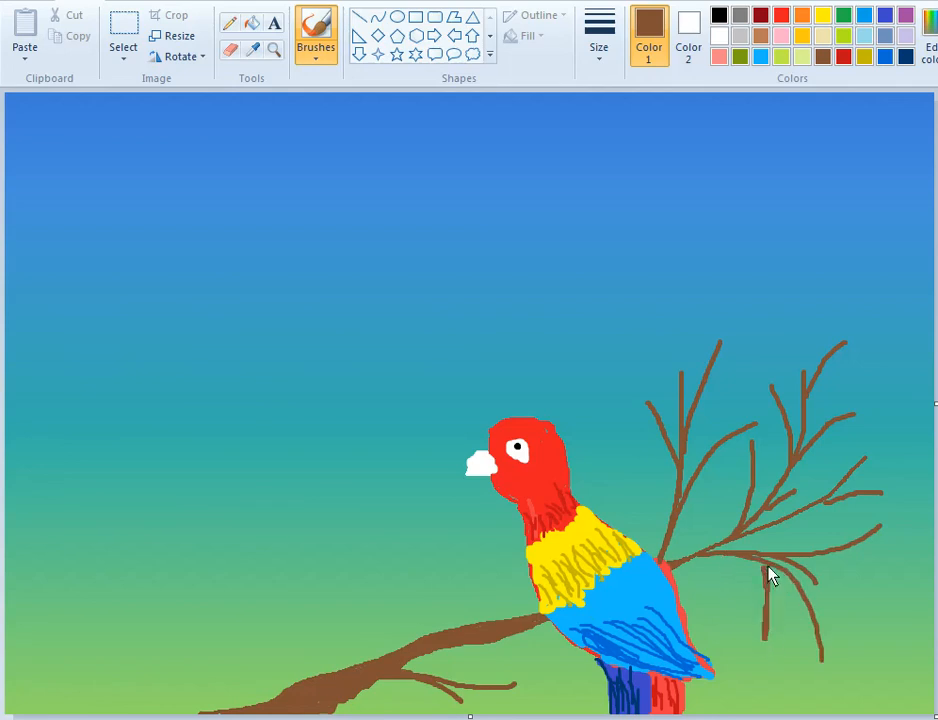
drag(762, 562, 766, 600)
drag(882, 530, 918, 565)
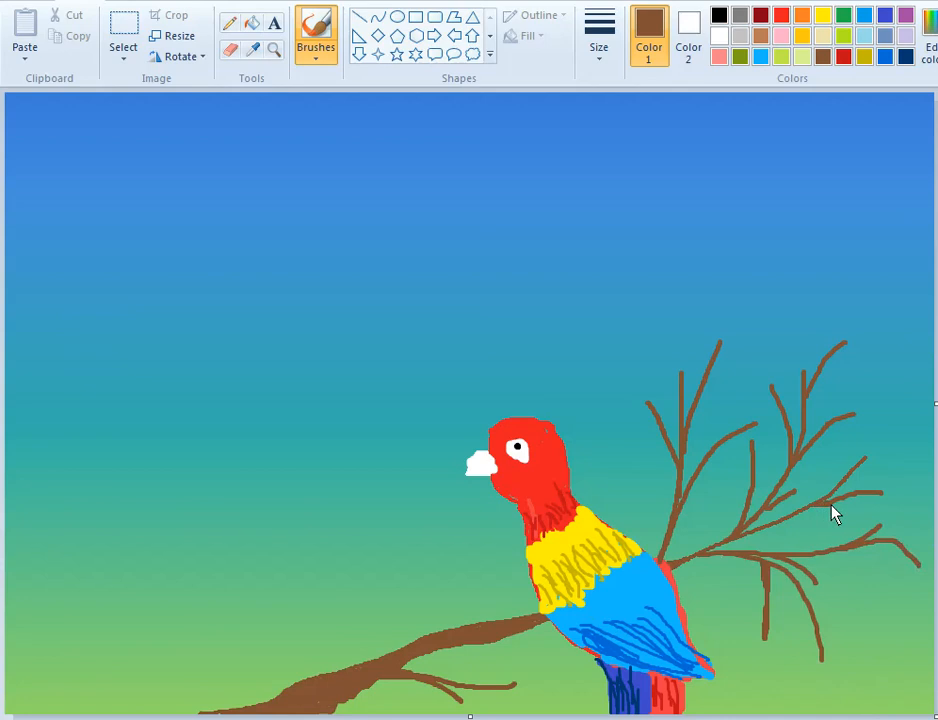
click(798, 334)
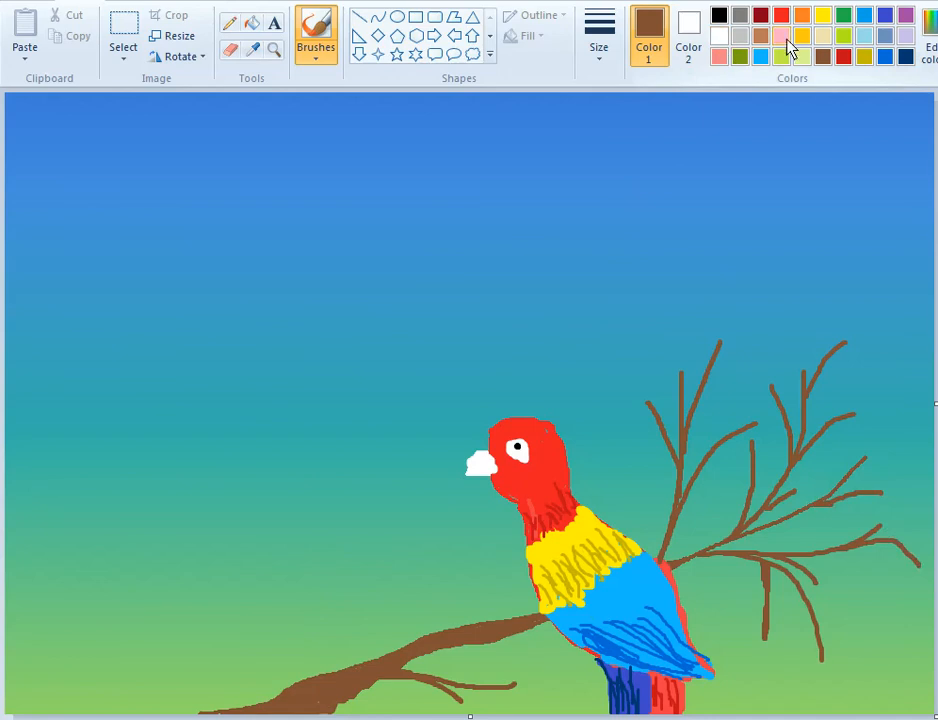
Paint short green leaves around the tip of the tallest twig behind the bird, using the thickest Brush size
click(843, 15)
click(610, 58)
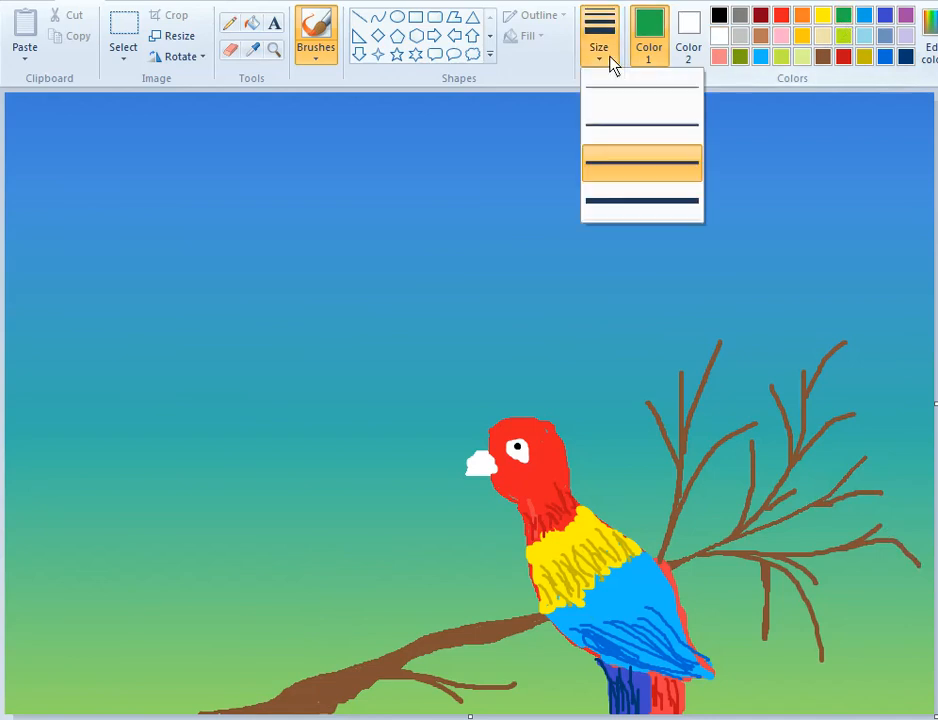
click(624, 201)
click(707, 337)
drag(710, 338, 714, 323)
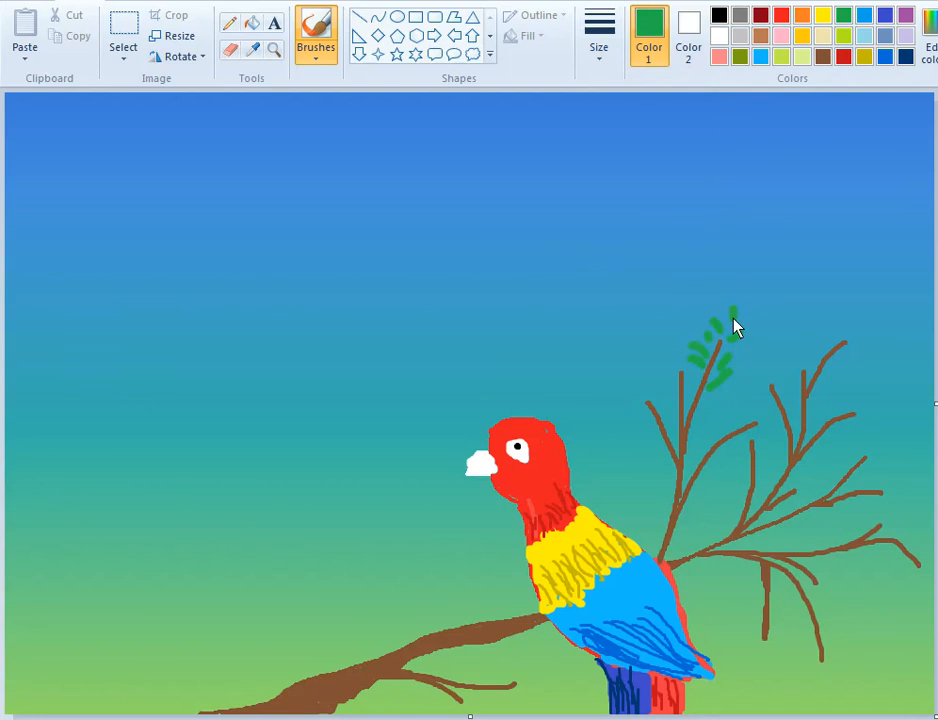
Paint more green leaves on the other twigs rising directly behind the bird, redoing the misplaced ones
mouse_move(650, 401)
mouse_down()
mouse_move(674, 409)
mouse_move(670, 365)
mouse_up()
mouse_move(638, 430)
mouse_down()
mouse_move(656, 435)
mouse_move(651, 393)
mouse_up()
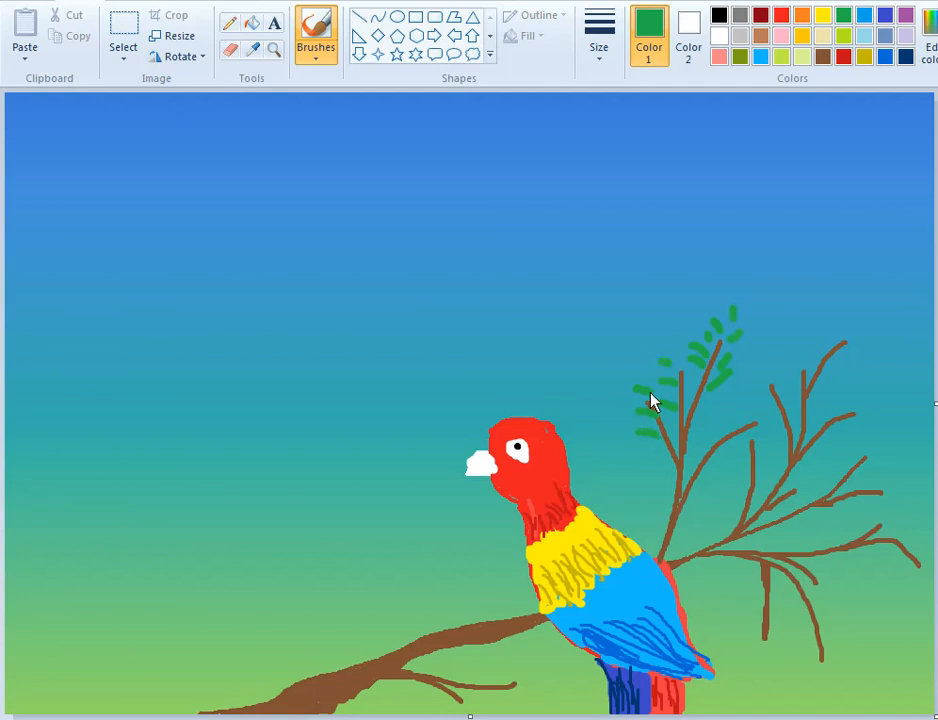
key(ctrl+z)
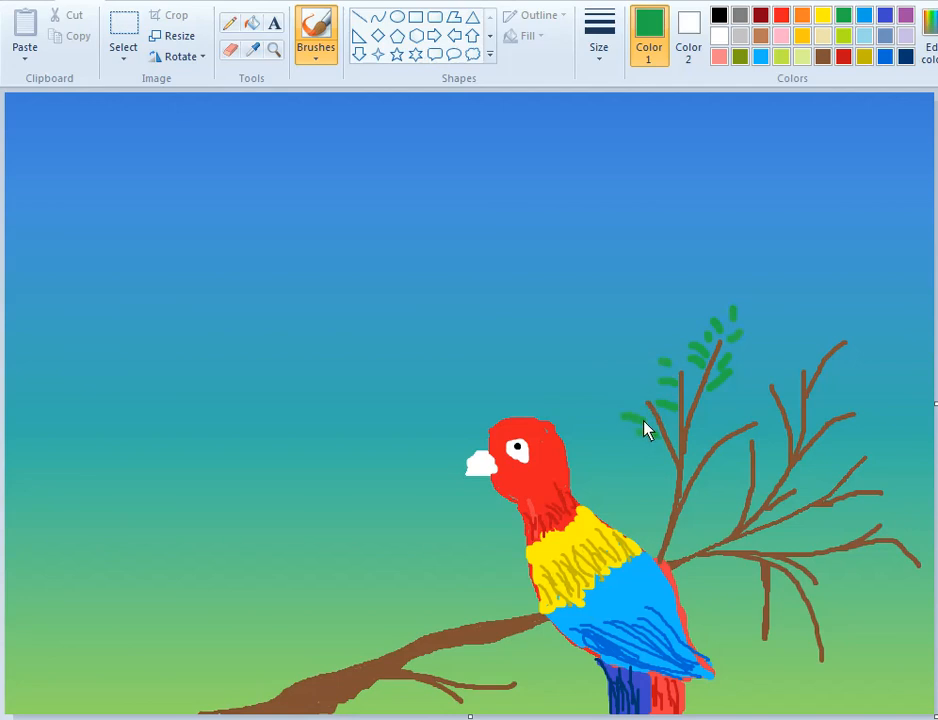
mouse_move(628, 402)
mouse_down()
mouse_move(639, 403)
mouse_move(641, 383)
mouse_up()
drag(716, 411, 717, 429)
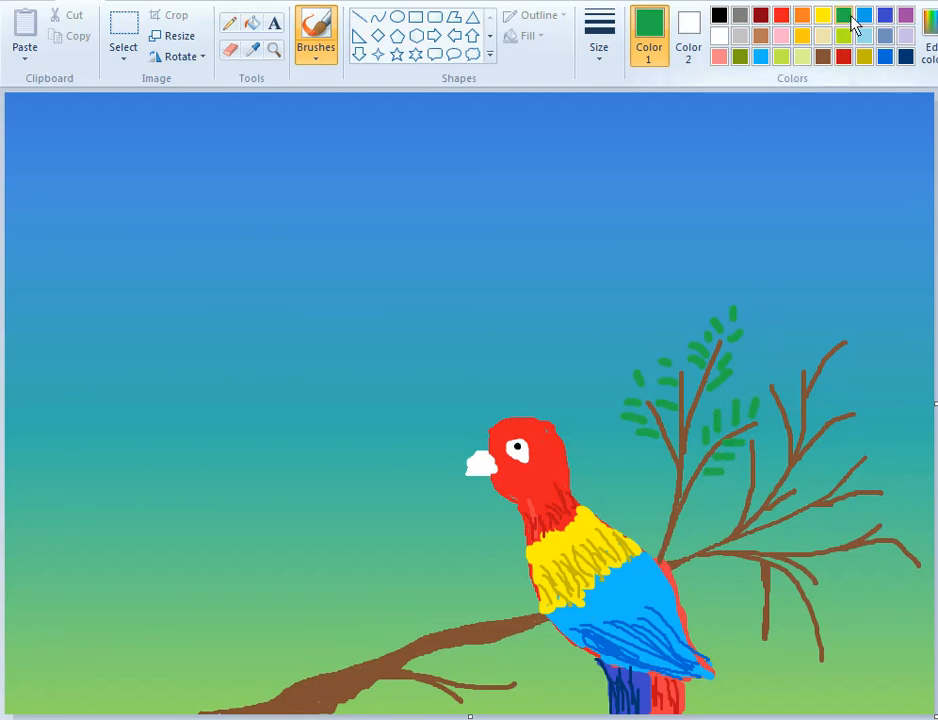
Mix a darker shade of the palette's green and paint leaves along the outer twigs farther behind the bird
click(926, 48)
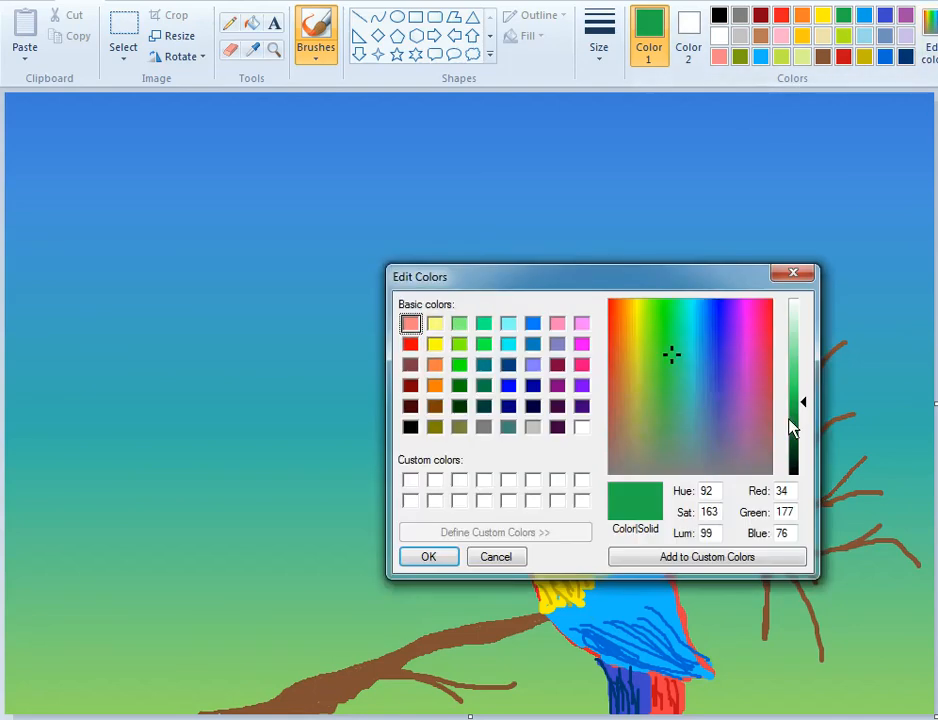
click(790, 420)
click(455, 558)
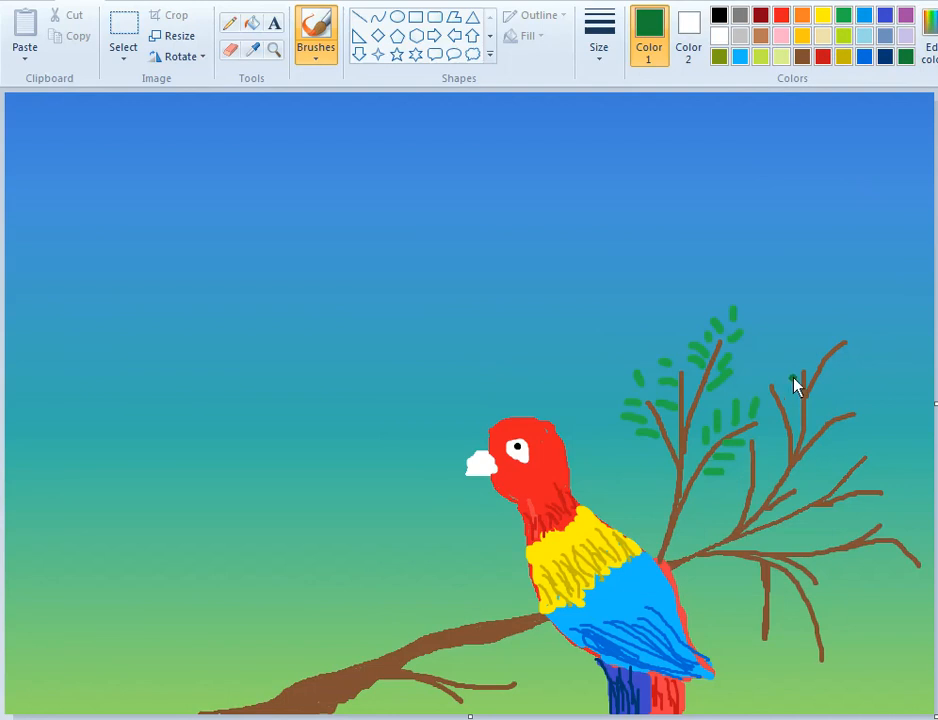
mouse_move(788, 377)
mouse_down()
mouse_move(797, 386)
mouse_move(793, 368)
mouse_move(830, 340)
mouse_up()
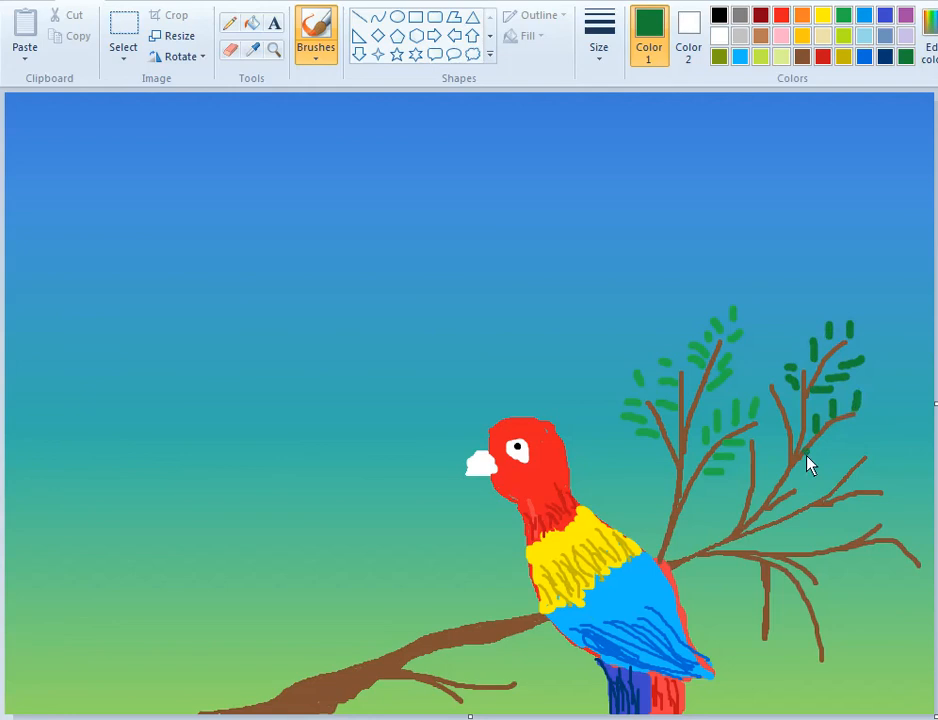
mouse_move(822, 471)
mouse_down()
mouse_move(824, 494)
mouse_move(857, 465)
mouse_up()
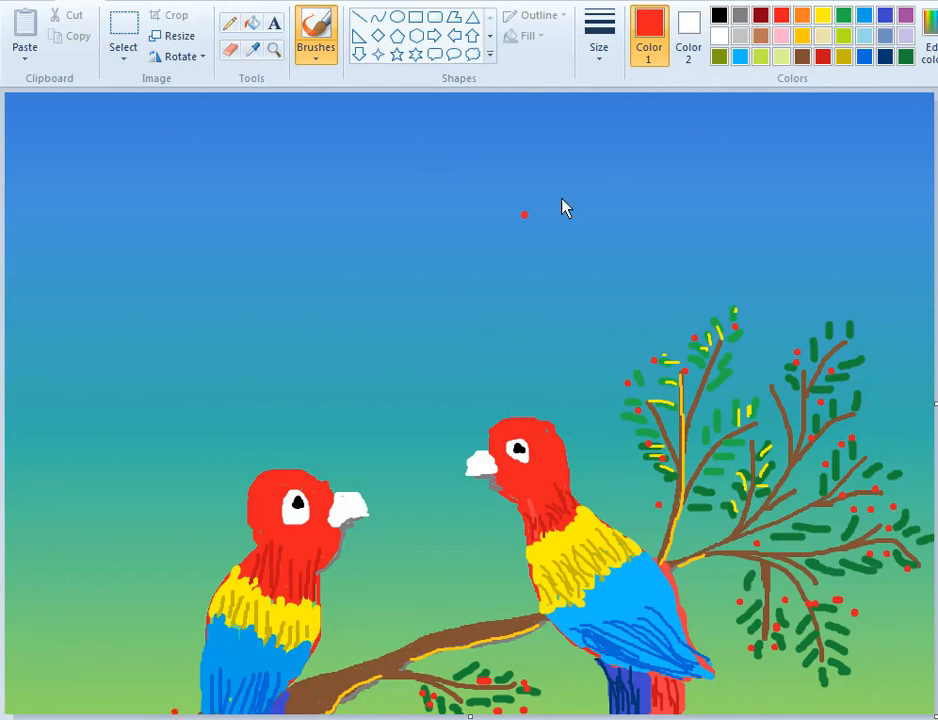
Paint a light brown stretch of branch behind the second parrot at the picture's lower edge
click(761, 36)
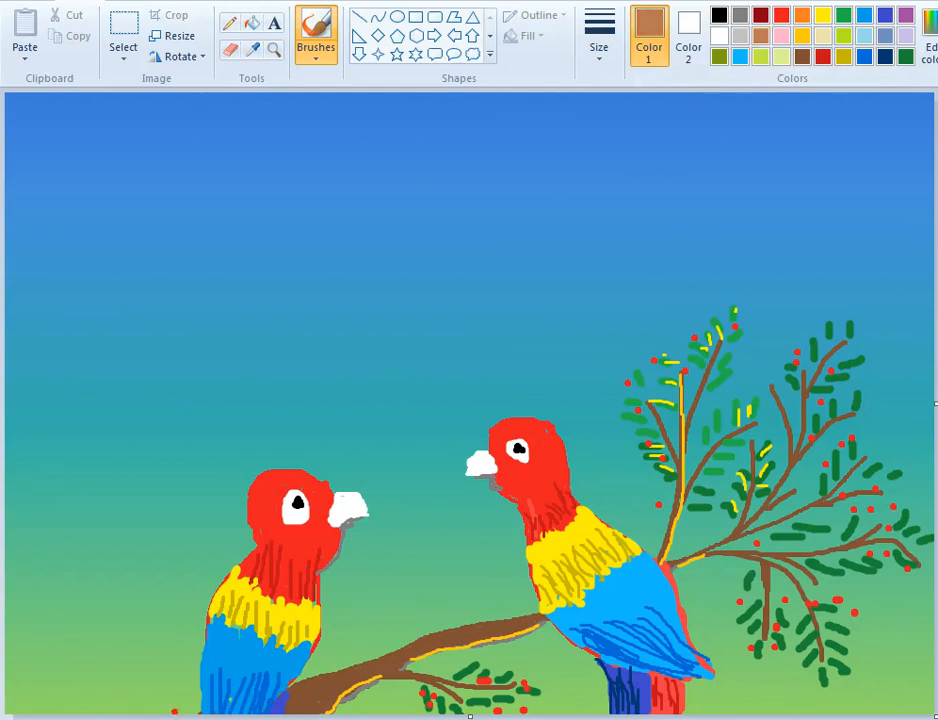
mouse_move(167, 711)
mouse_down()
mouse_move(152, 715)
mouse_move(203, 715)
mouse_move(172, 716)
mouse_move(199, 708)
mouse_up()
mouse_move(375, 718)
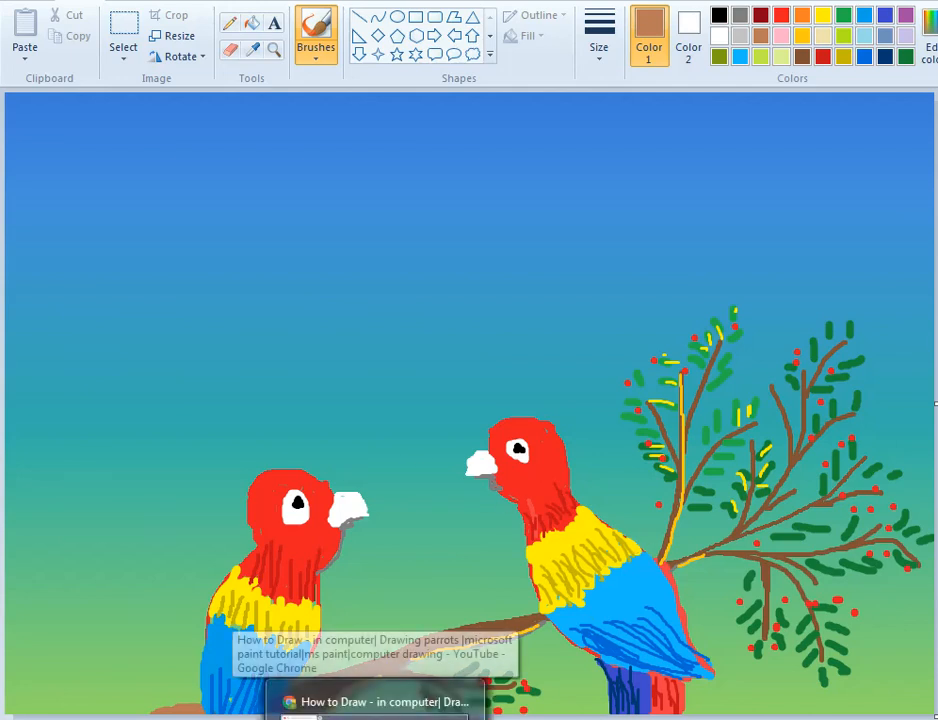